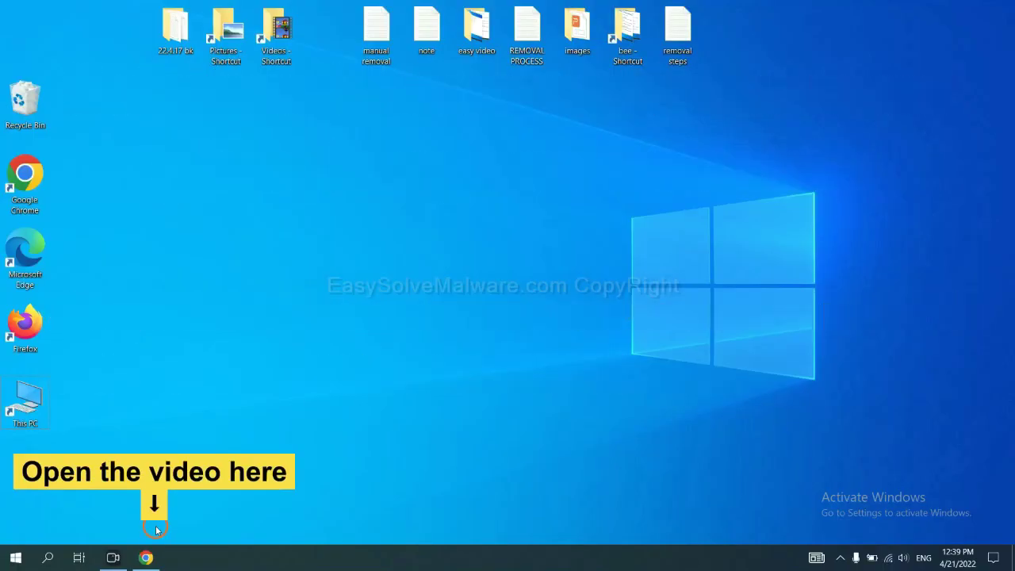
Switch to Chrome, download SpyHunter for Windows from the easysolvemalware.com page, and run the downloaded installer
click(147, 555)
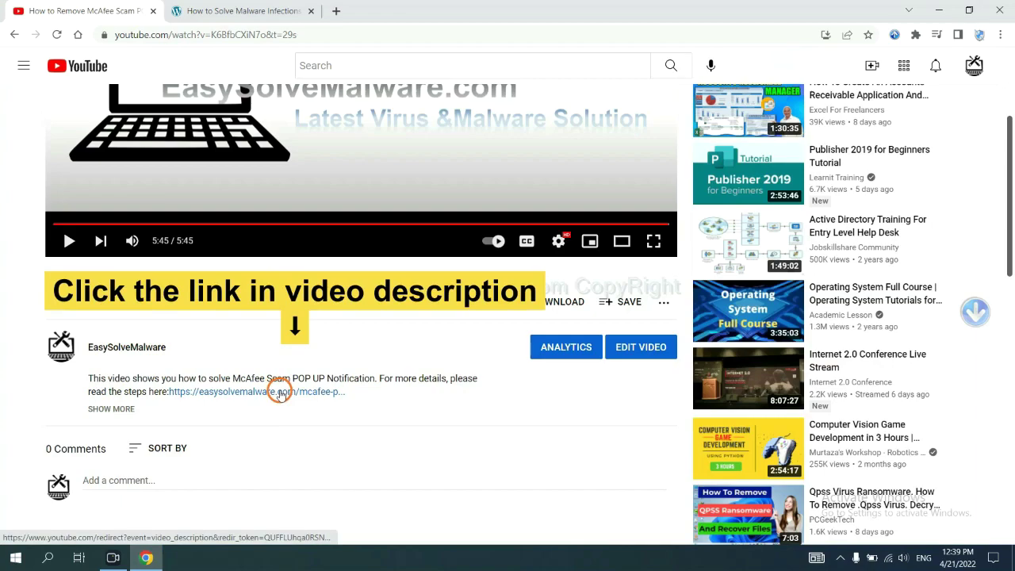
click(246, 10)
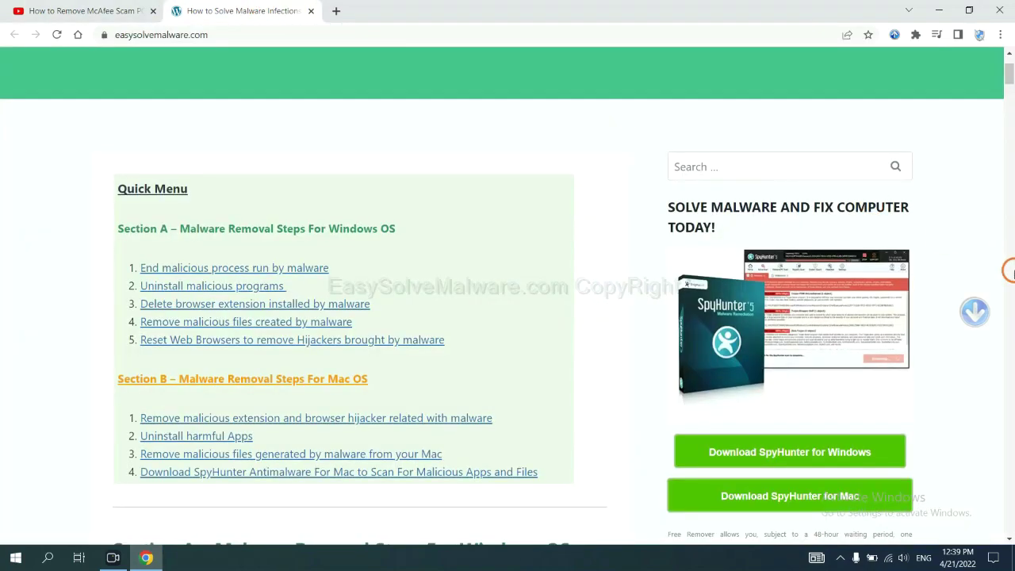
scroll(1009, 271, down, 3)
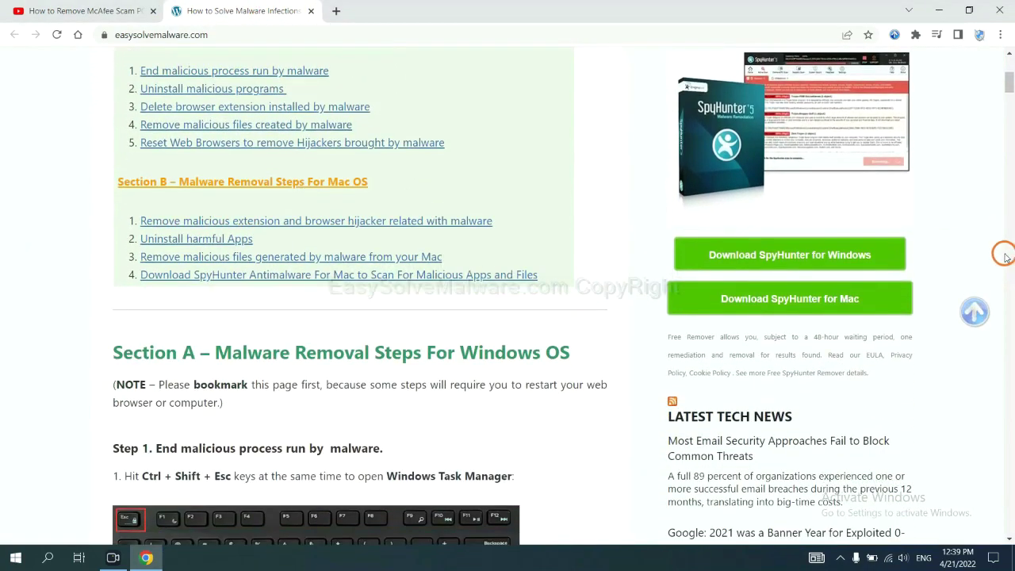
click(861, 252)
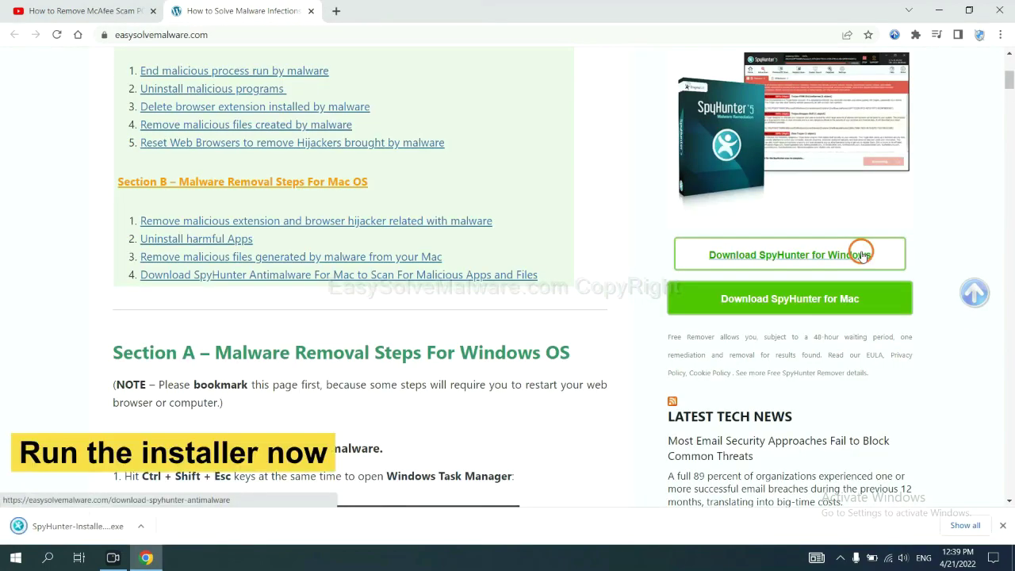
click(64, 527)
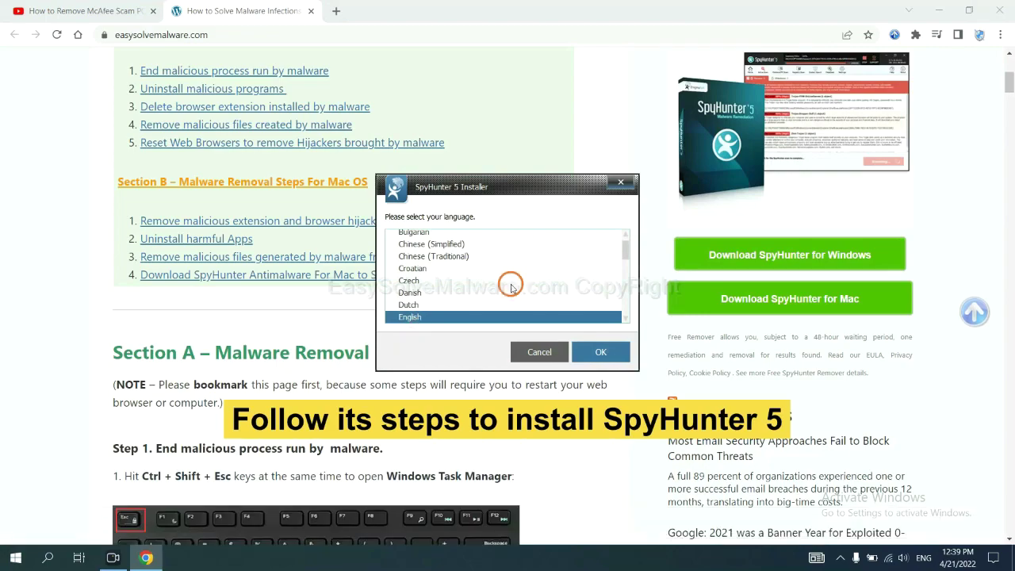
Install SpyHunter 5 in English, accepting the EULA and Privacy Policy, and finish the setup
click(587, 351)
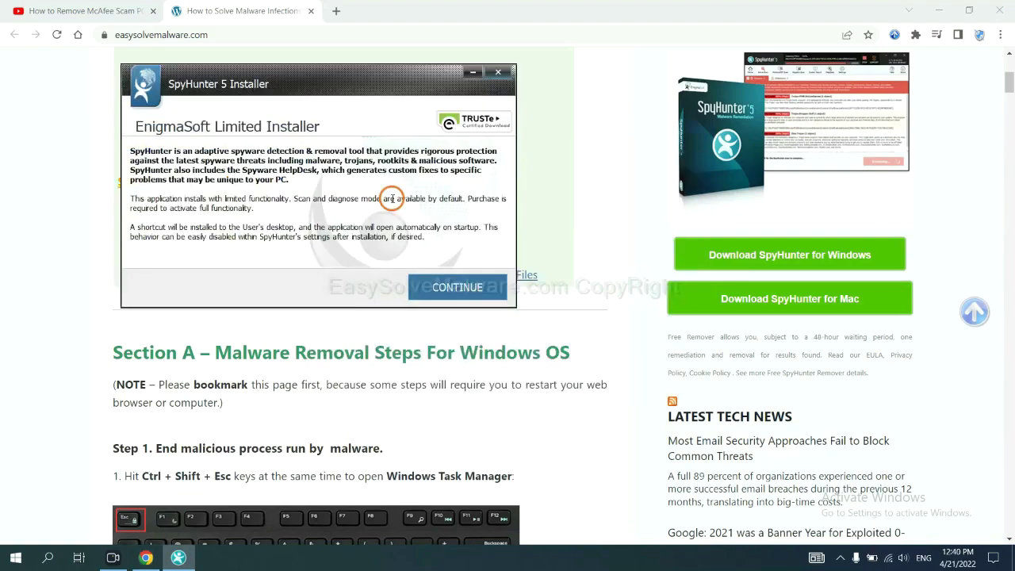
click(436, 288)
click(327, 254)
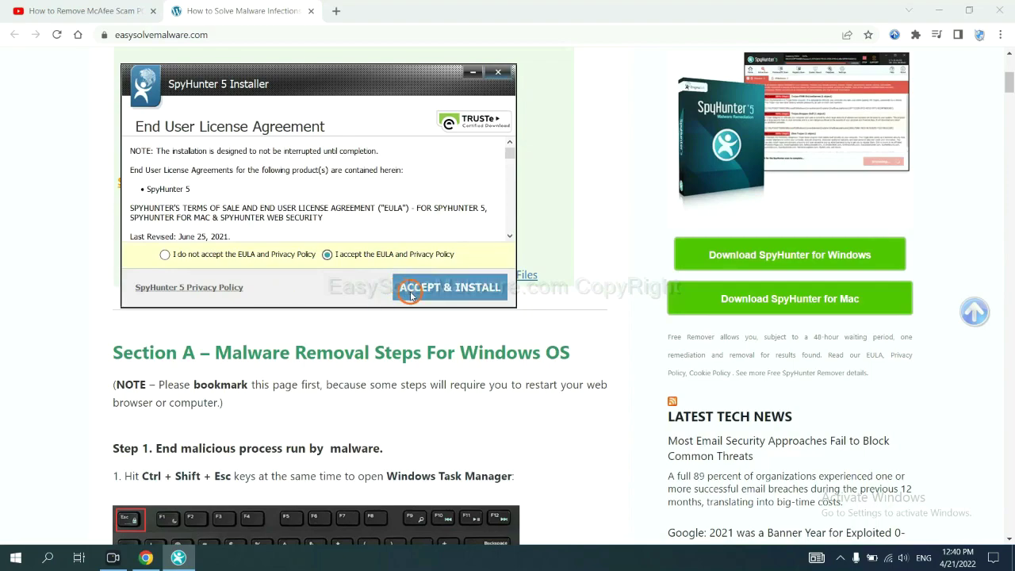
click(410, 292)
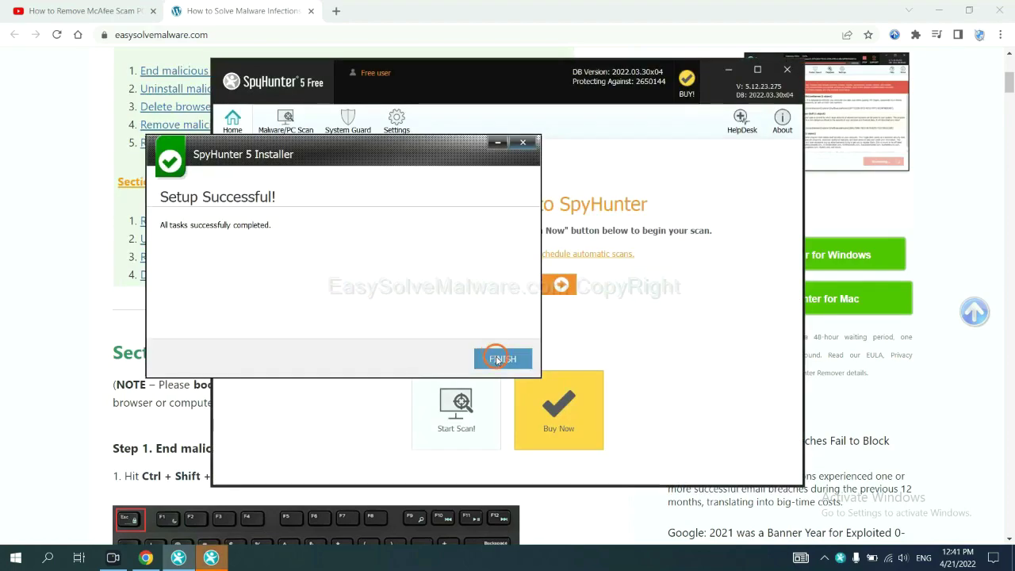
click(499, 358)
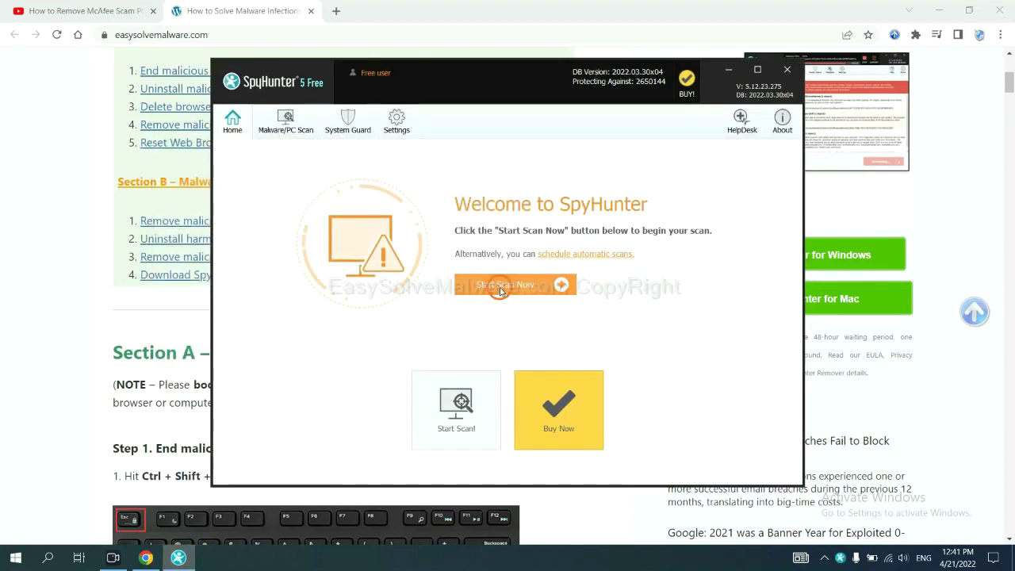
Start a SpyHunter scan and continue past the unknown objects list
click(500, 290)
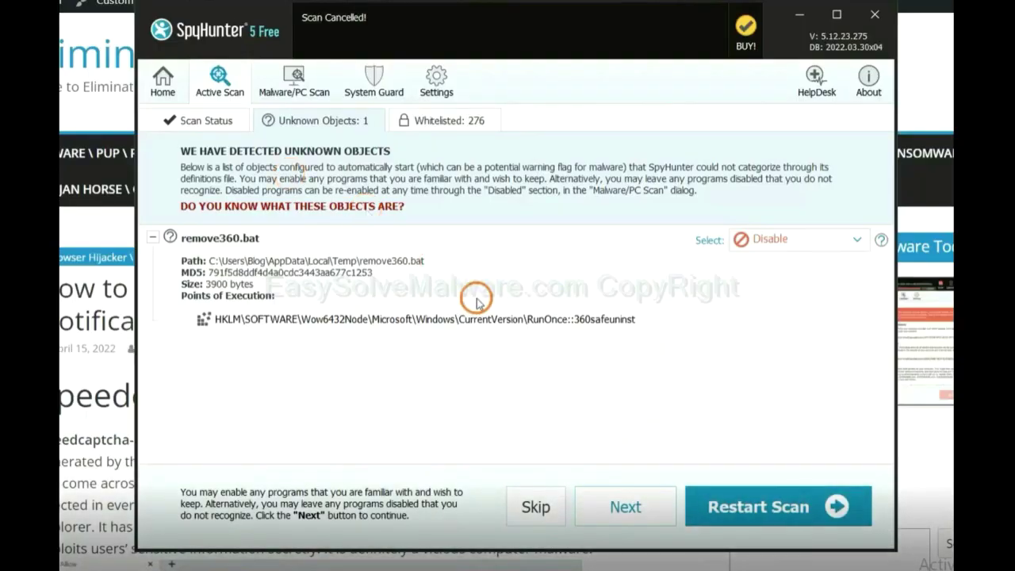
click(626, 511)
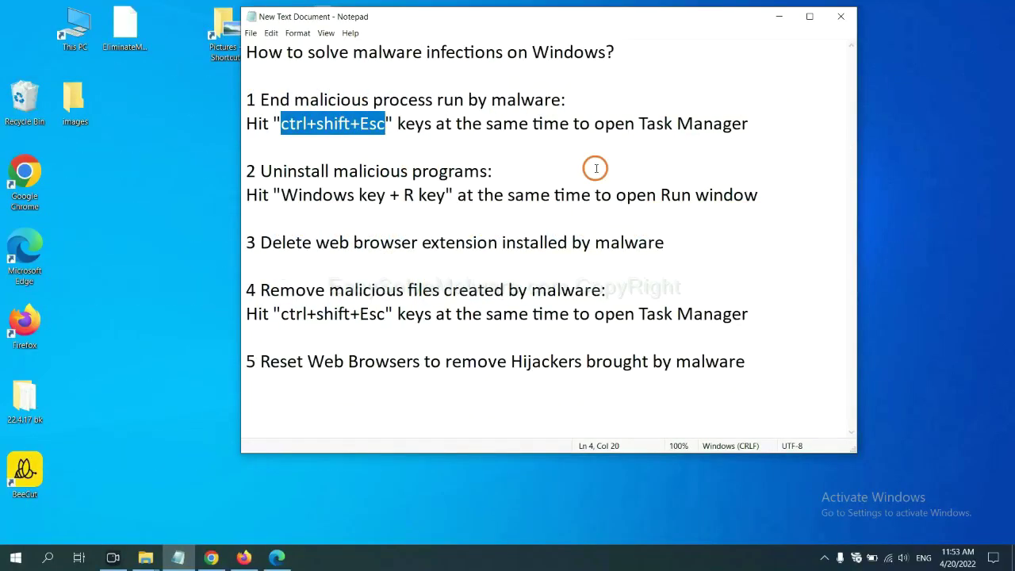
Highlight the Task Manager shortcut in item 1 of the Notepad instructions and open Task Manager
click(362, 125)
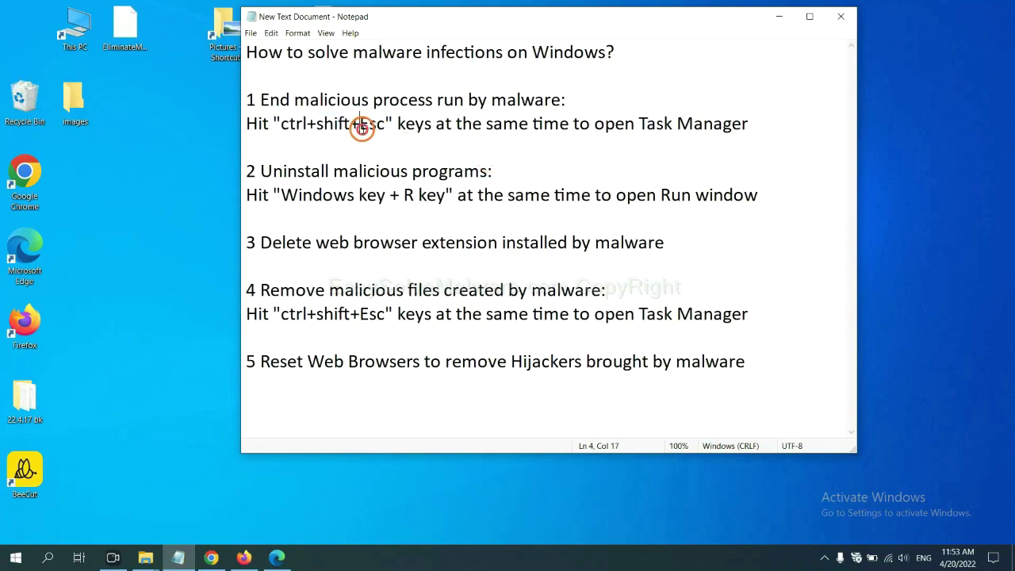
drag(386, 126, 283, 125)
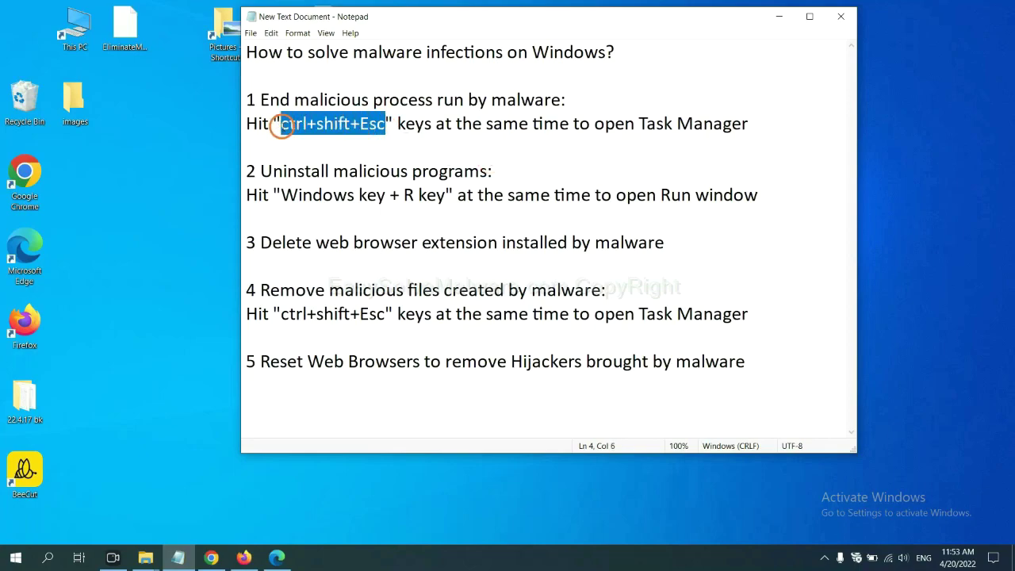
key(ctrl+shift+Escape)
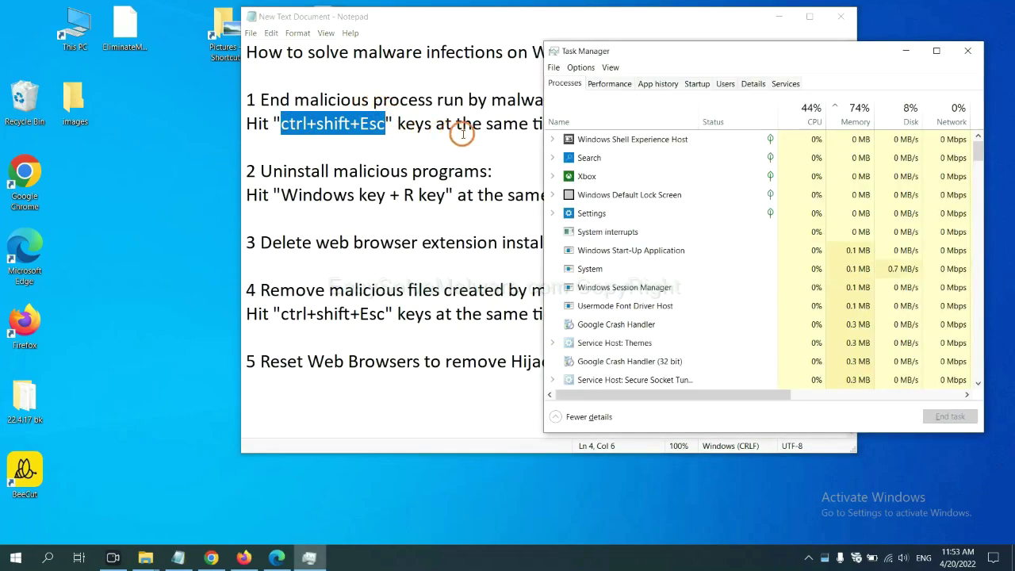
Select the Usermode Font Driver Host process as the example for ending a task, and close Task Manager
click(678, 268)
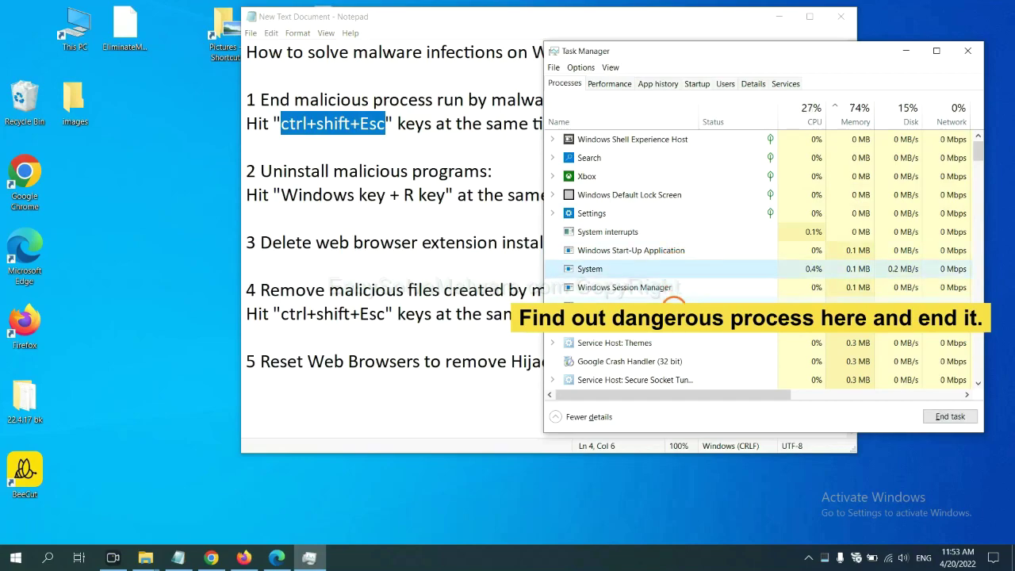
click(675, 305)
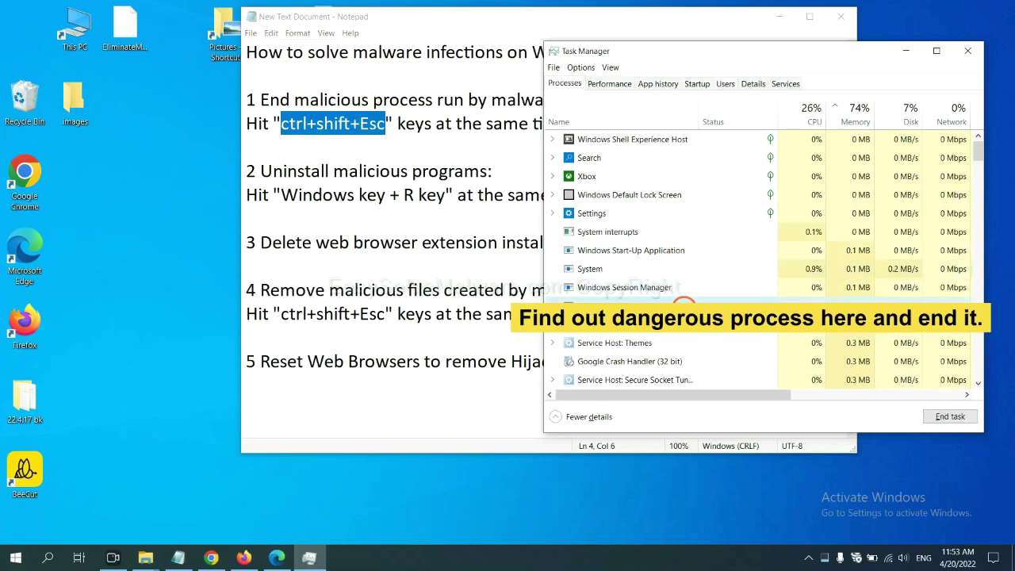
click(957, 417)
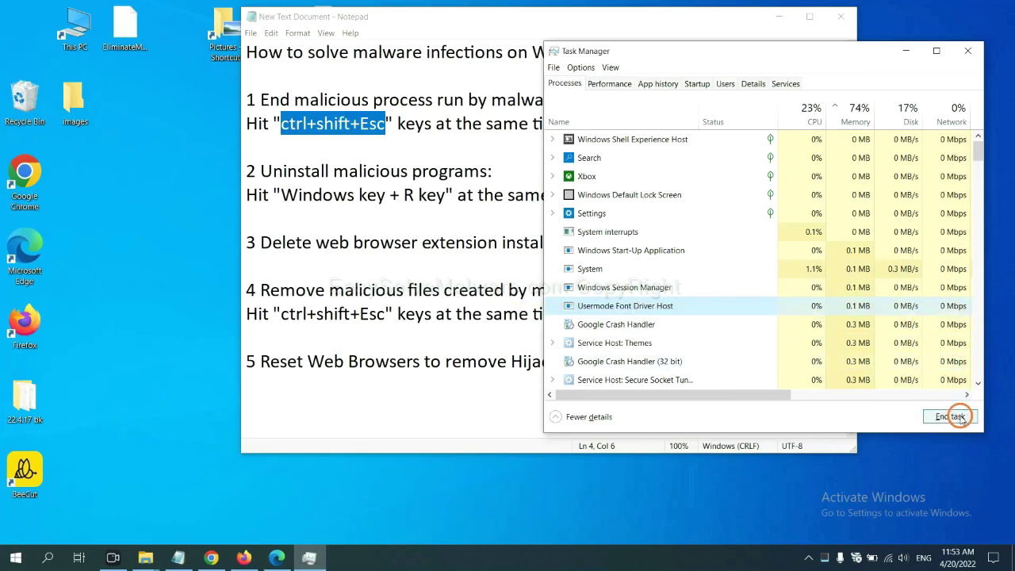
click(964, 53)
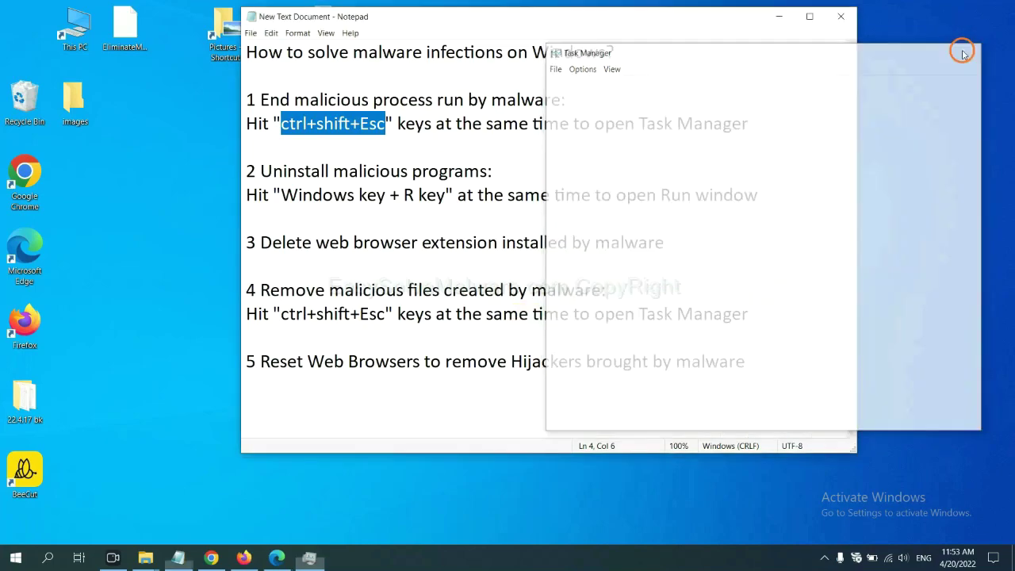
Highlight the Run window shortcut in item 2 of the Notepad instructions
click(630, 184)
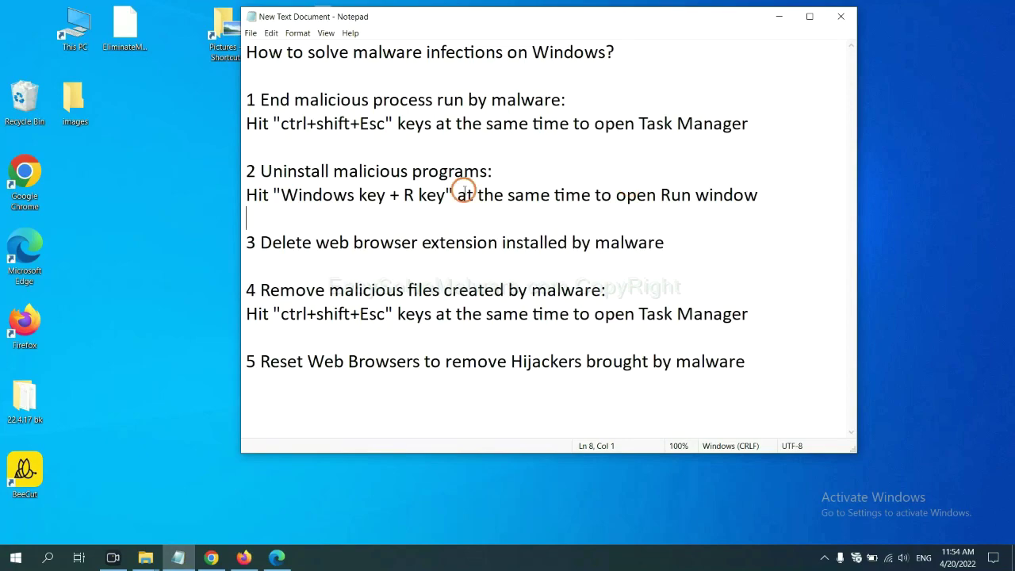
click(279, 198)
drag(280, 200, 442, 204)
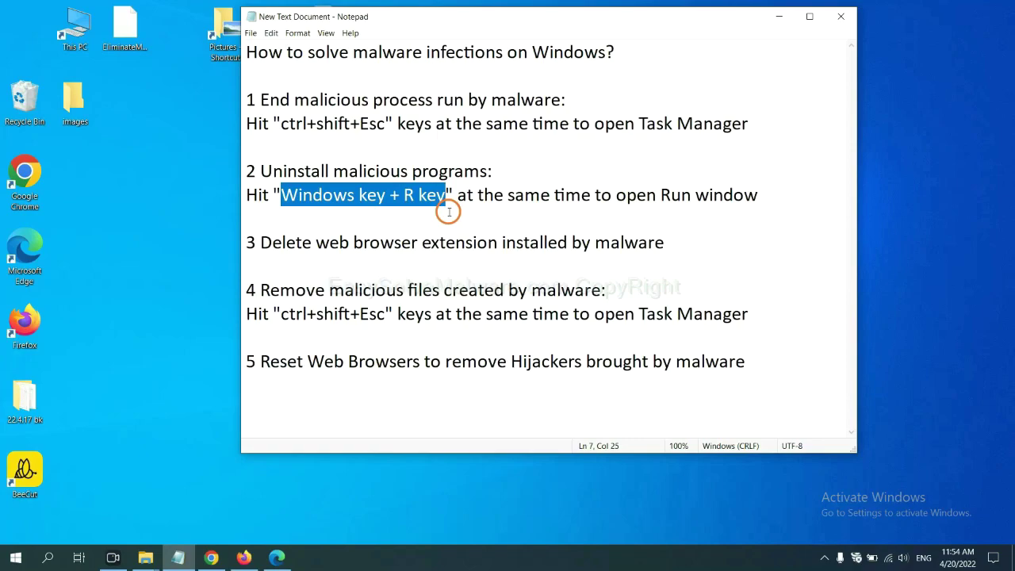
Open Control Panel through the Run window with the command "control panel"
key(super+r)
drag(114, 415, 776, 178)
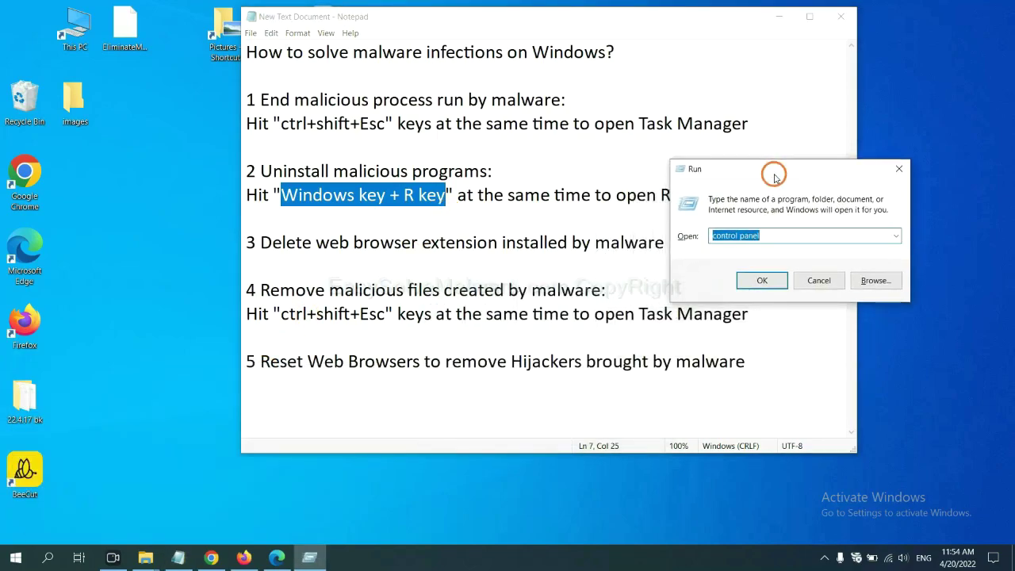
click(784, 236)
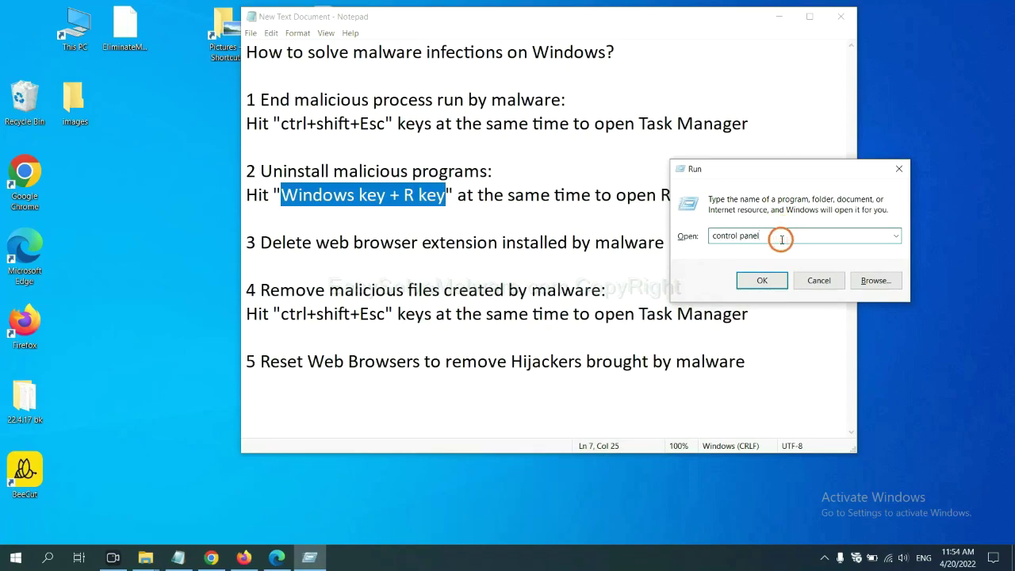
drag(784, 240, 690, 235)
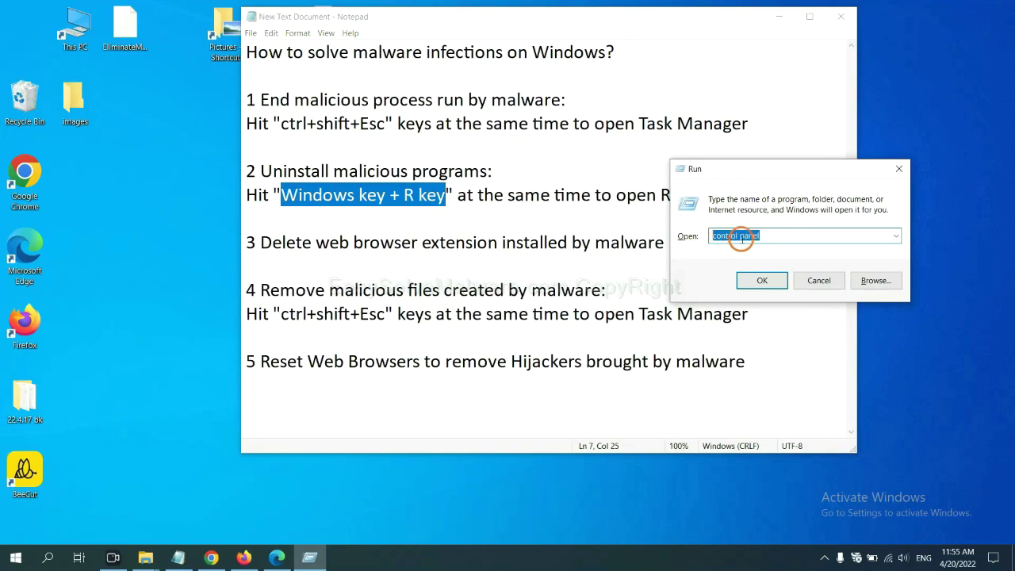
click(758, 285)
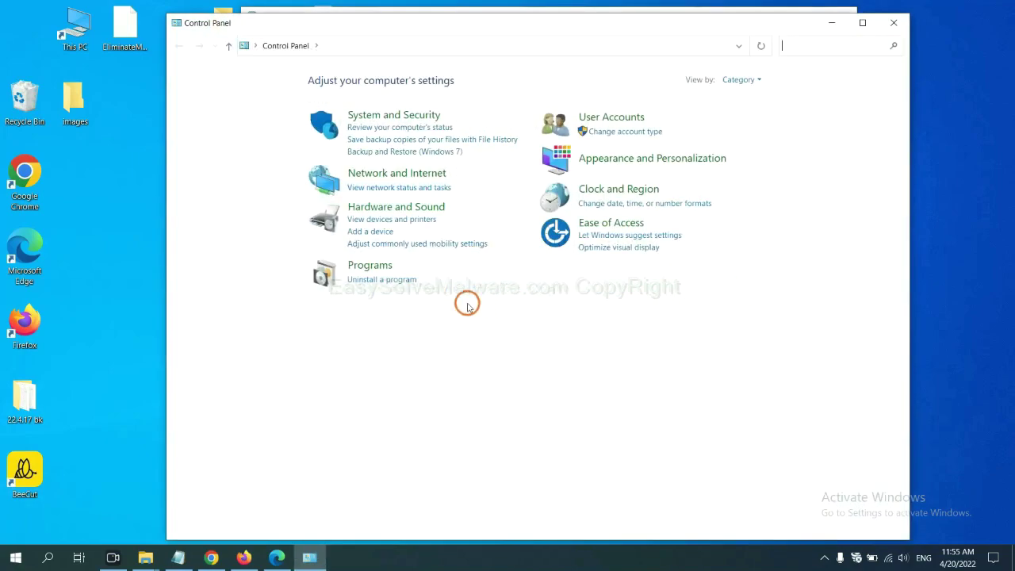
Open the list of programs to uninstall, select Xiph.Org Open Codecs 0.85.17777, and close the window
click(400, 283)
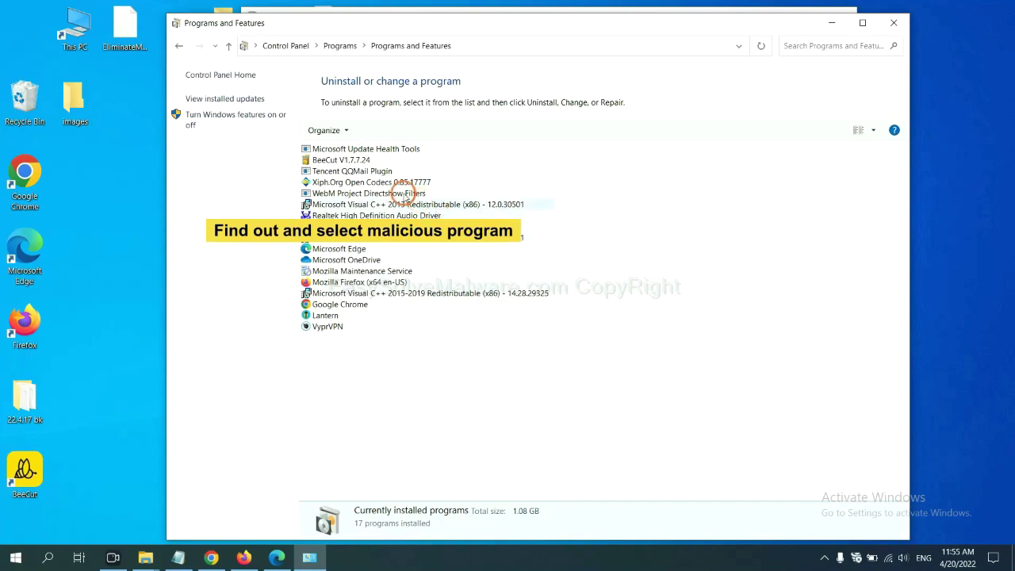
click(401, 182)
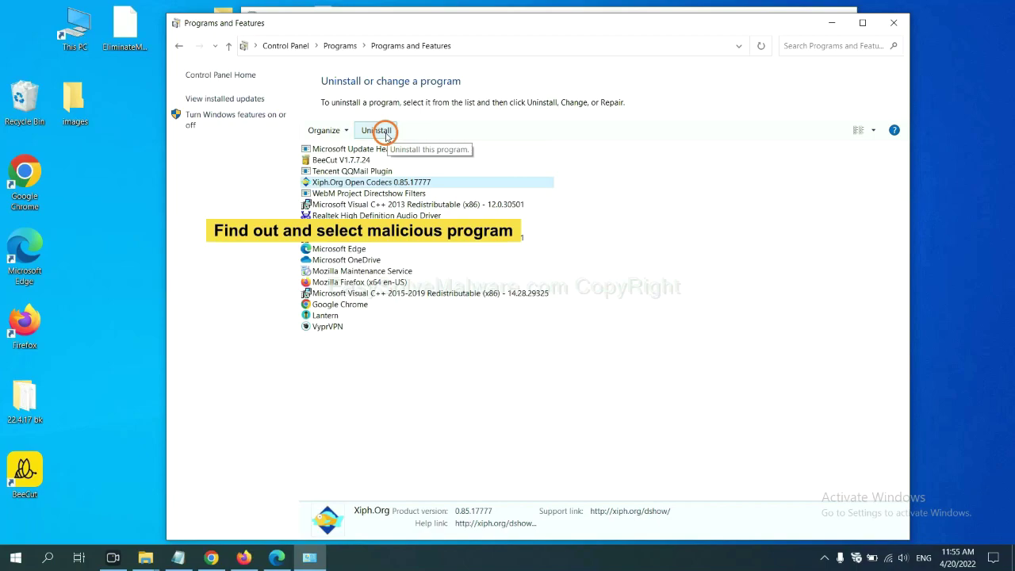
click(896, 23)
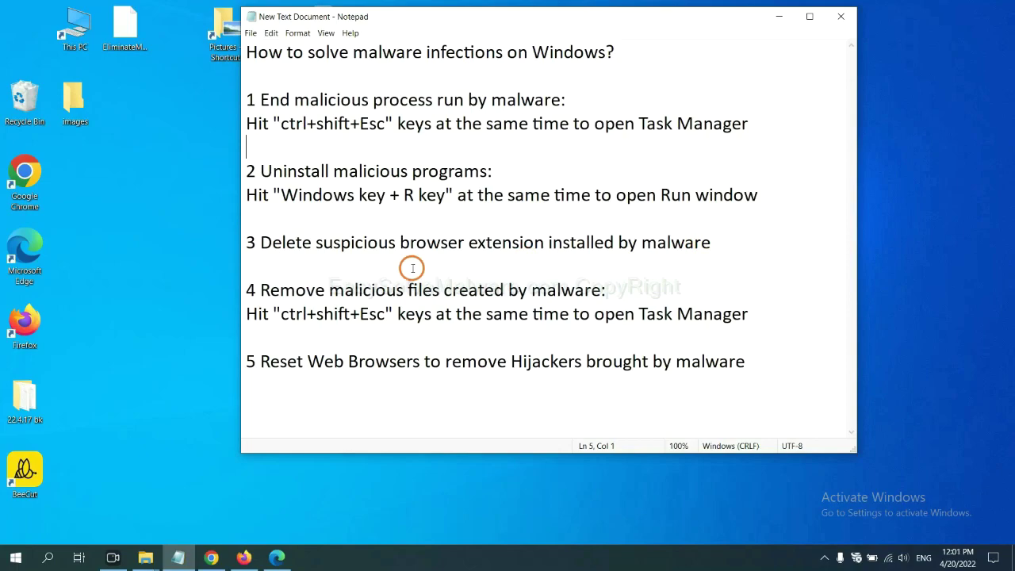
Switch to Chrome and open its Extensions page to check for suspicious extensions
click(216, 556)
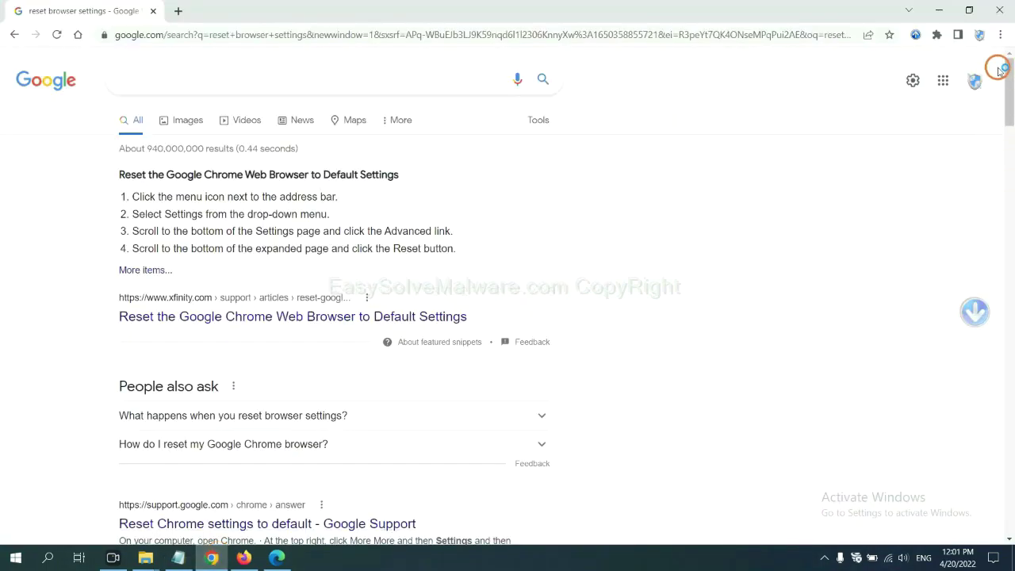
click(1000, 35)
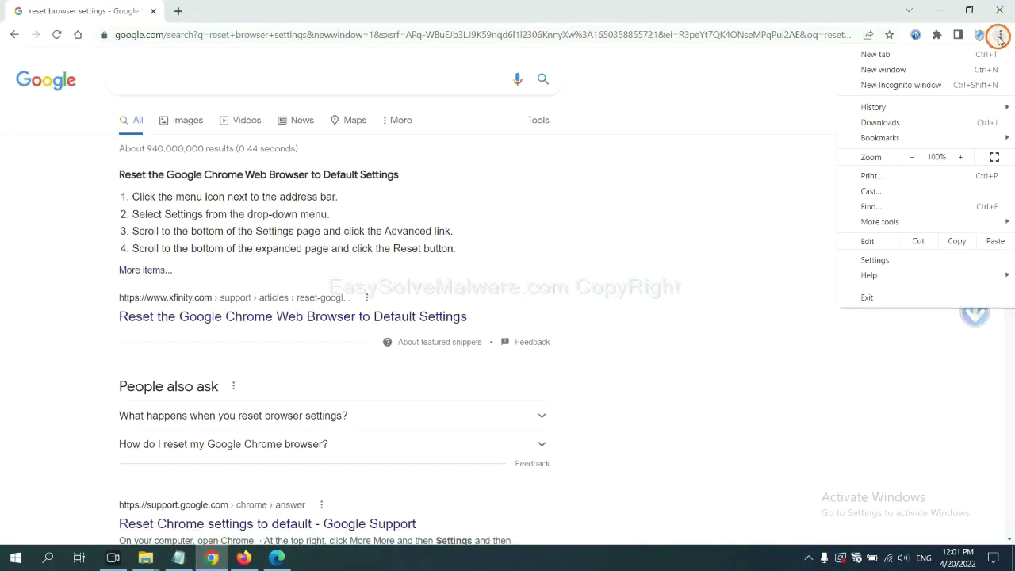
mouse_move(911, 222)
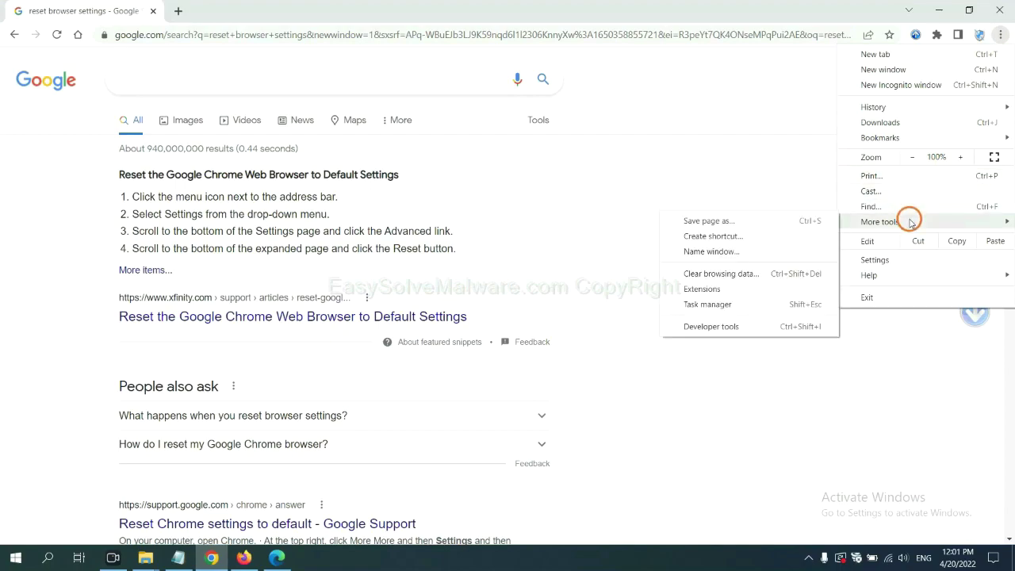
click(746, 289)
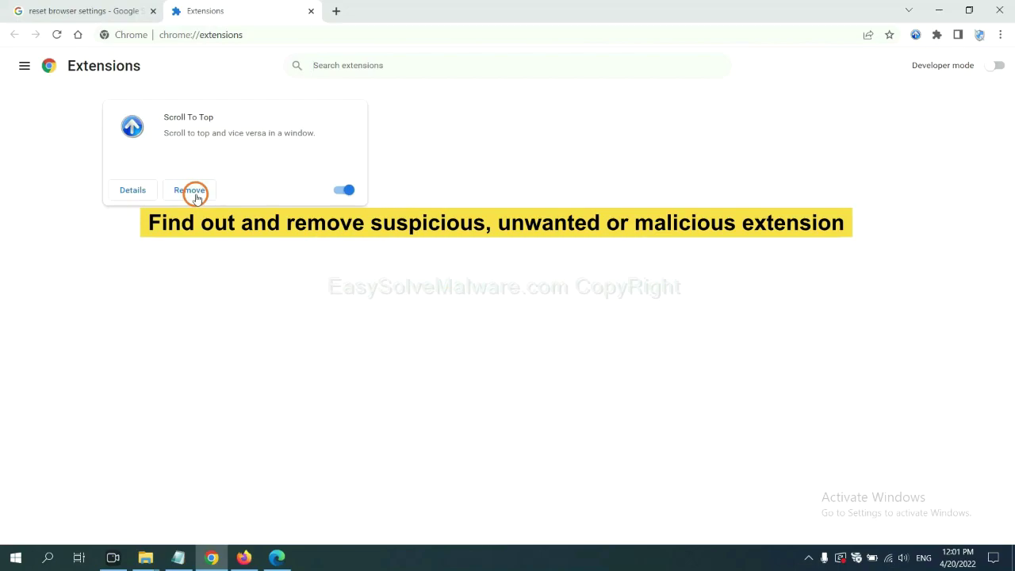
Switch to Firefox, open its add-ons manager, and show the removal options for the GIPHY for Firefox extension
click(244, 558)
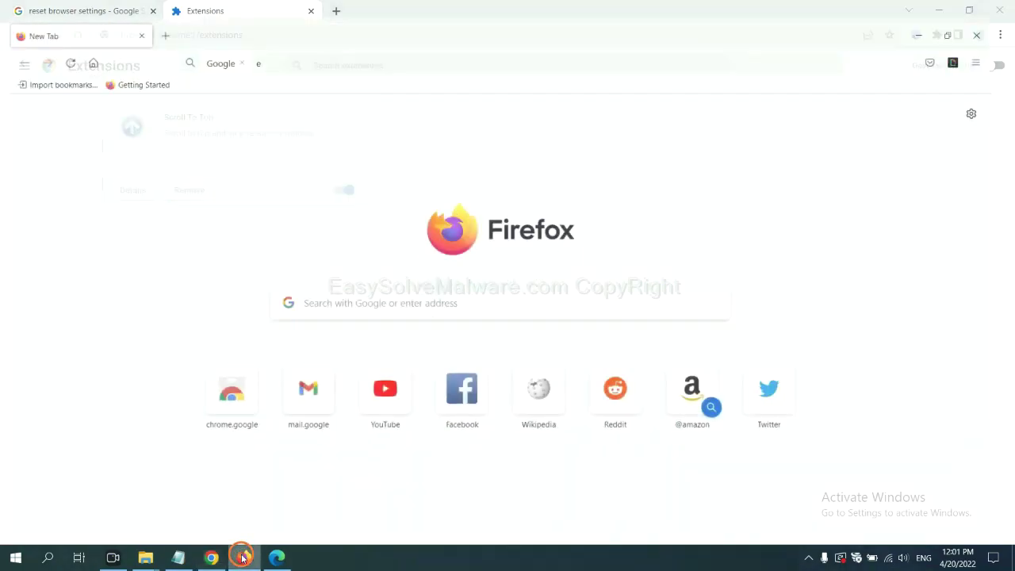
click(1003, 43)
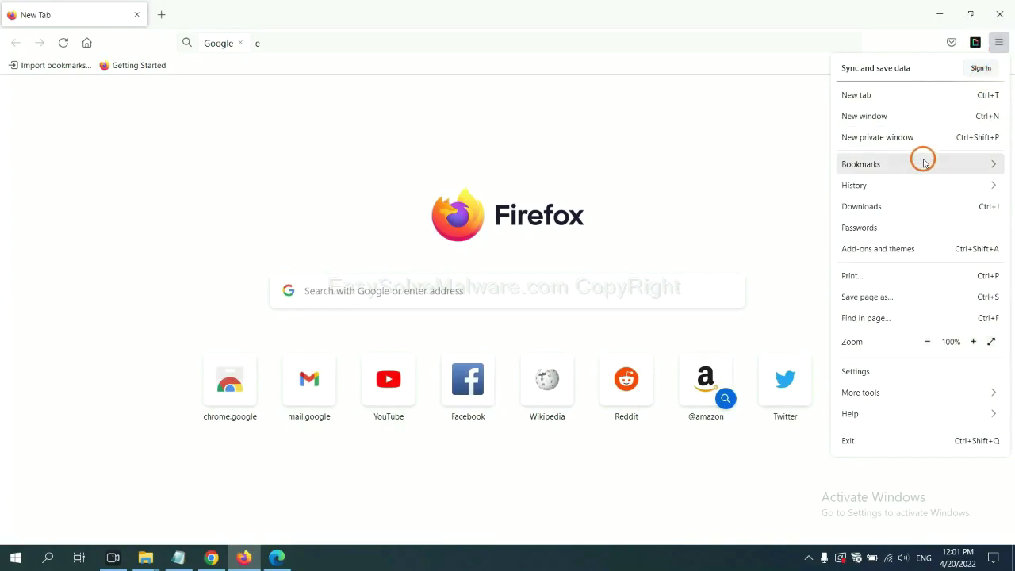
click(886, 254)
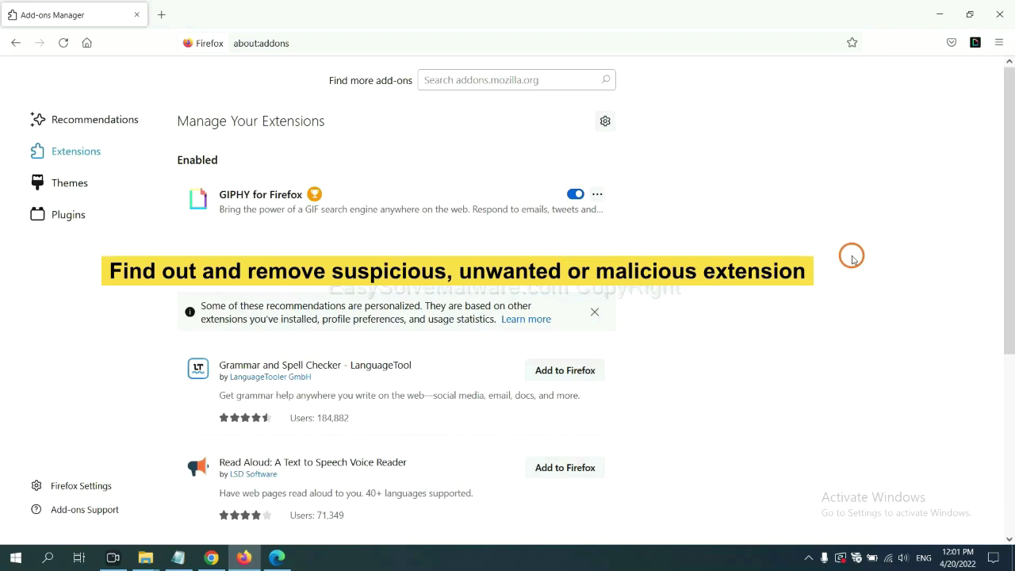
click(597, 195)
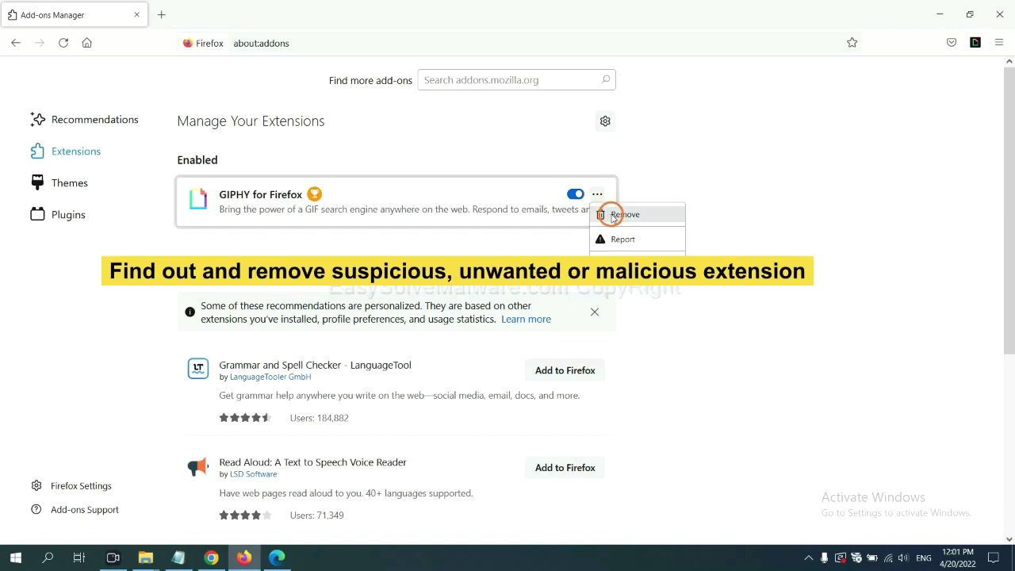
Switch to Microsoft Edge and open its extension management page to check for suspicious extensions
click(276, 560)
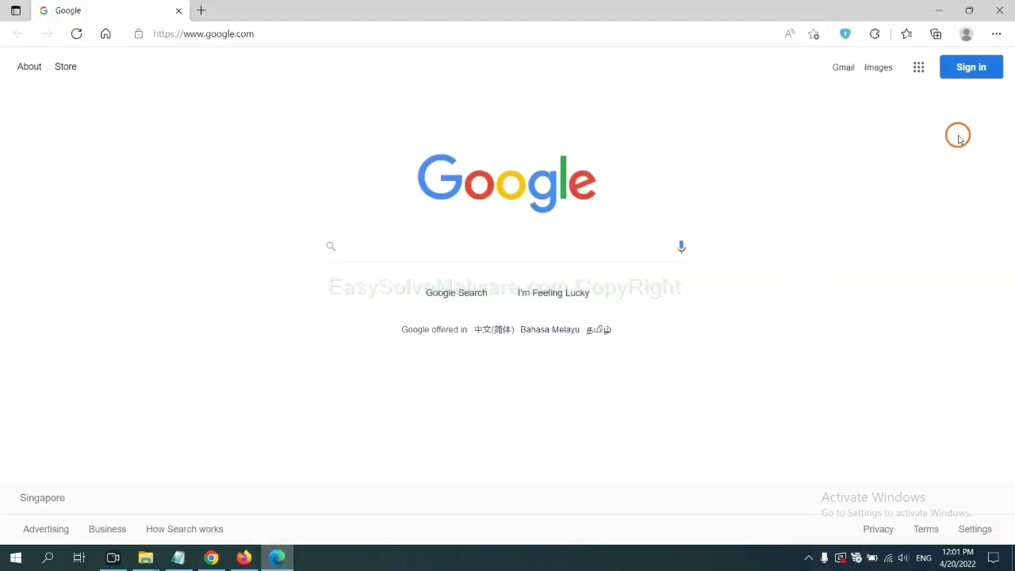
click(996, 35)
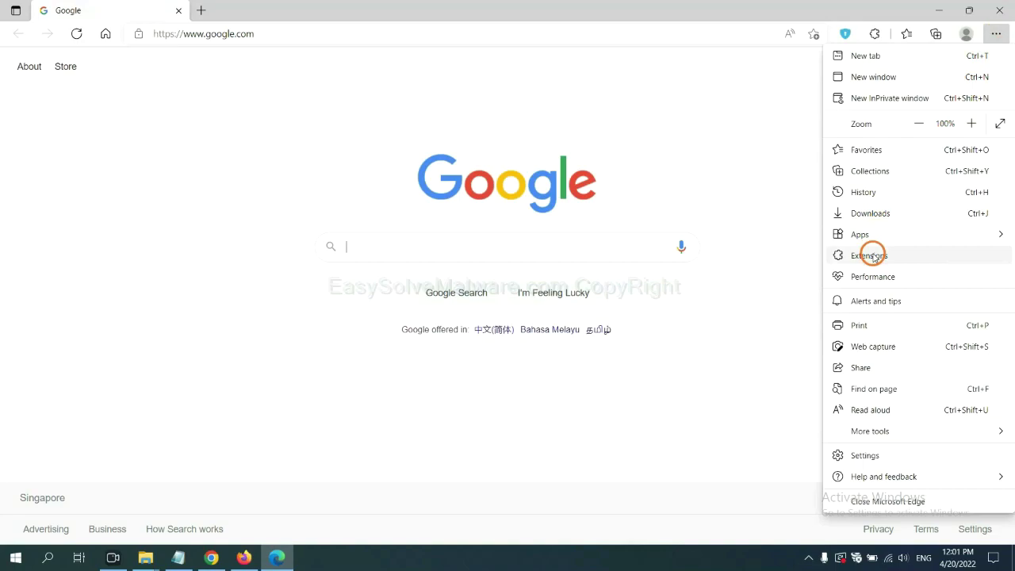
right_click(873, 257)
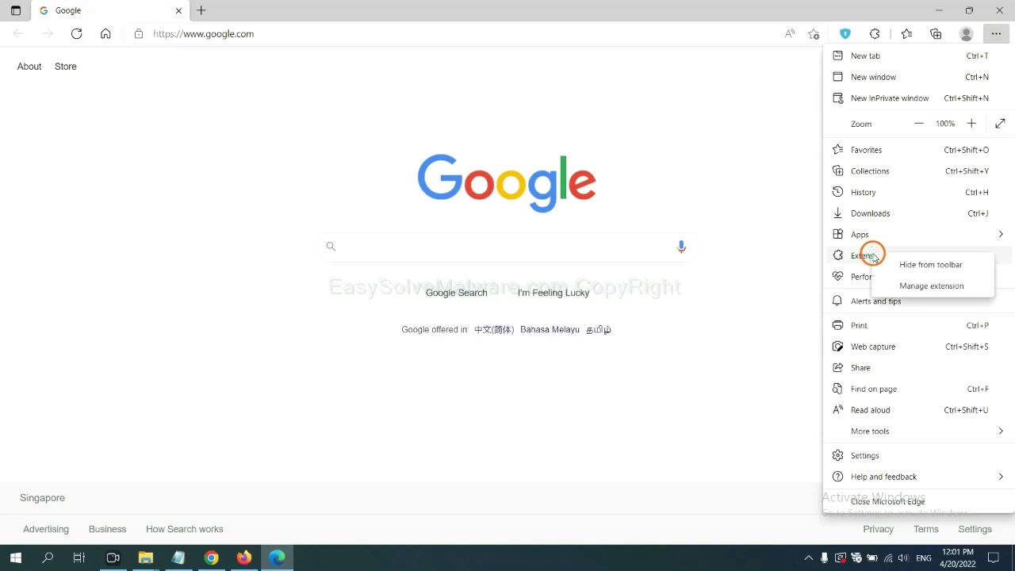
click(912, 287)
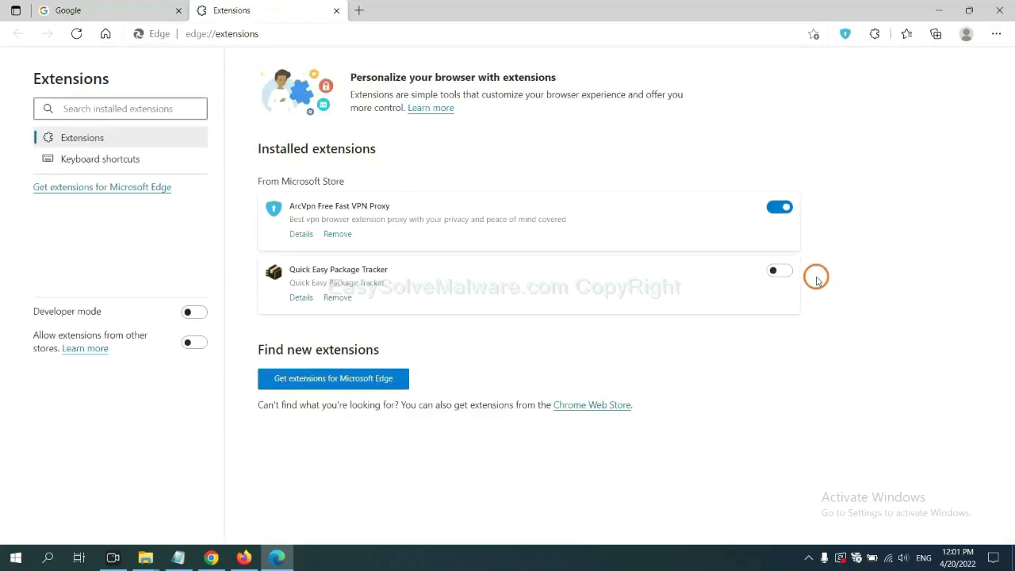
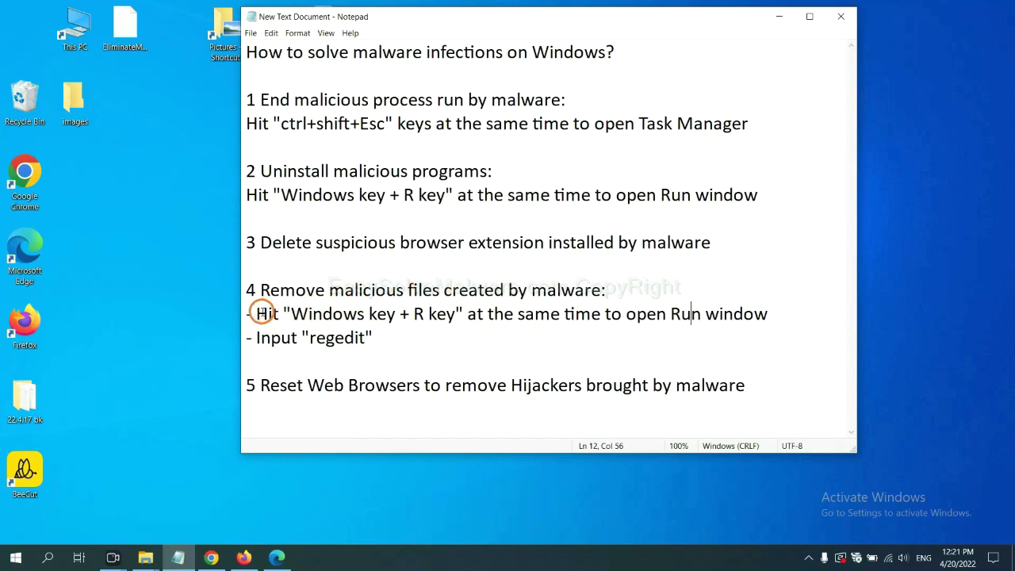
Open Registry Editor through the Run window with the command "regedit"
drag(261, 313, 576, 328)
click(585, 319)
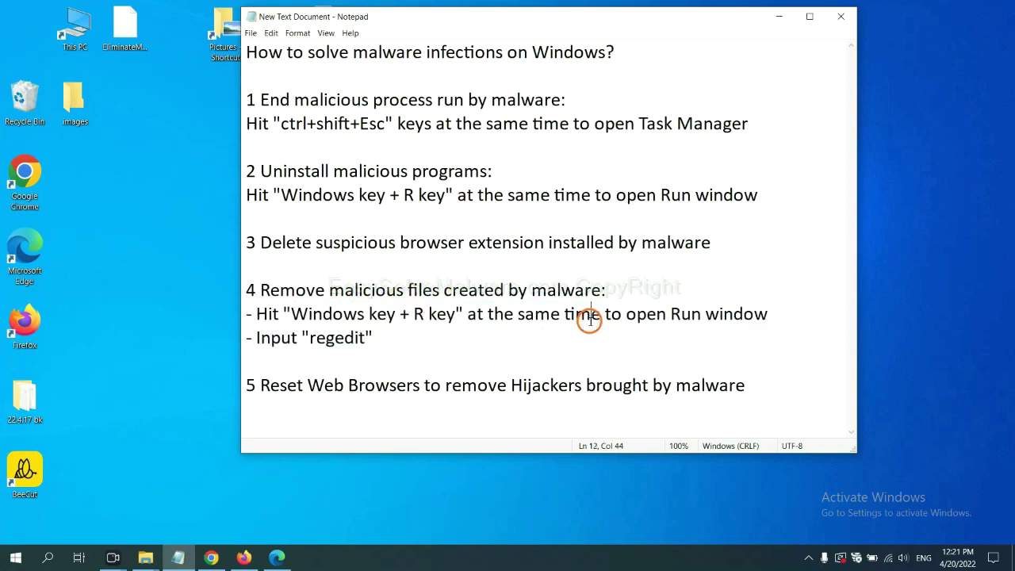
key(super+r)
drag(182, 404, 801, 208)
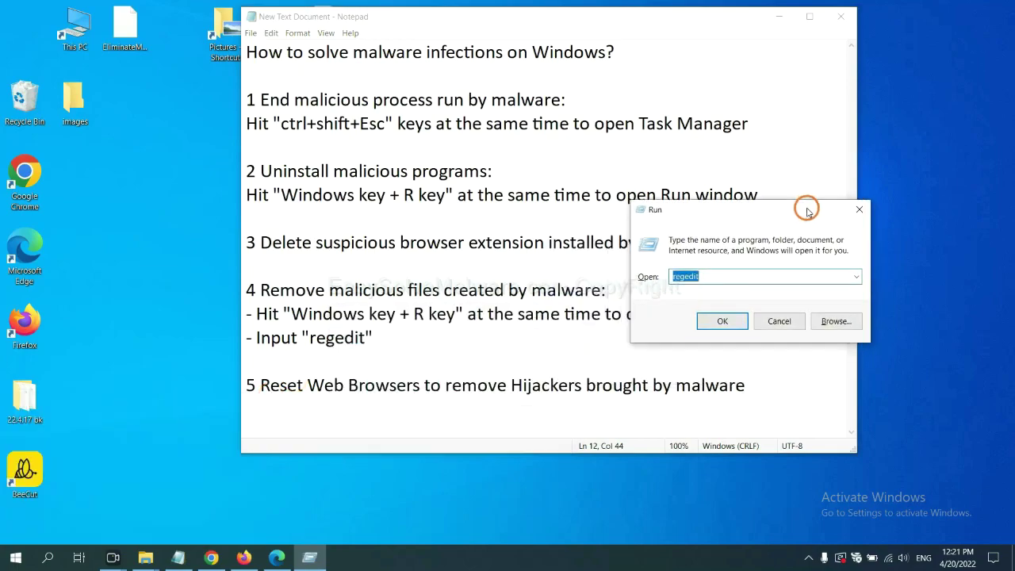
click(746, 275)
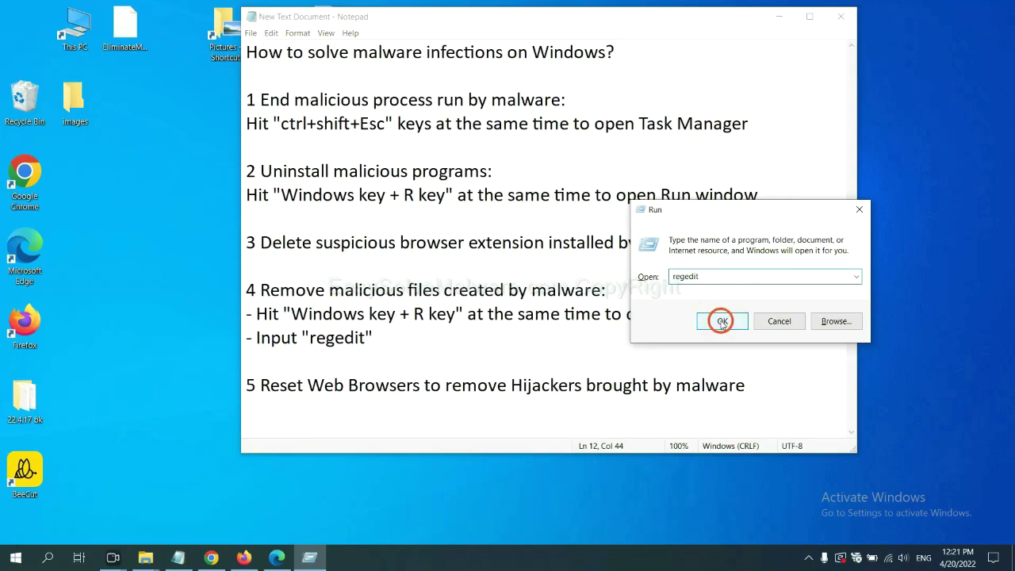
click(722, 321)
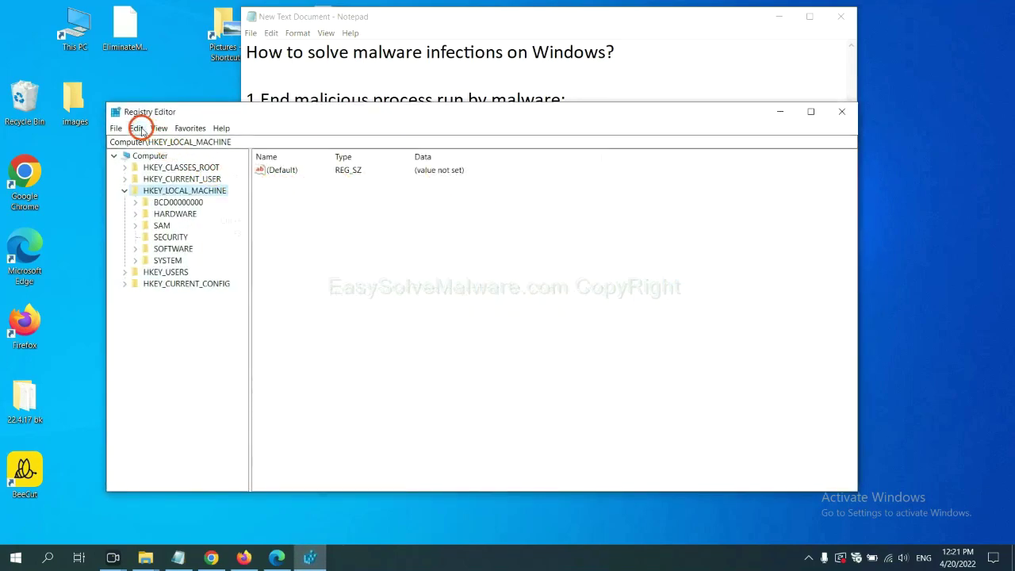
Search the registry for "beecut" and bring up the options for the FEATURE_BROWSER_EMULATION key
click(139, 130)
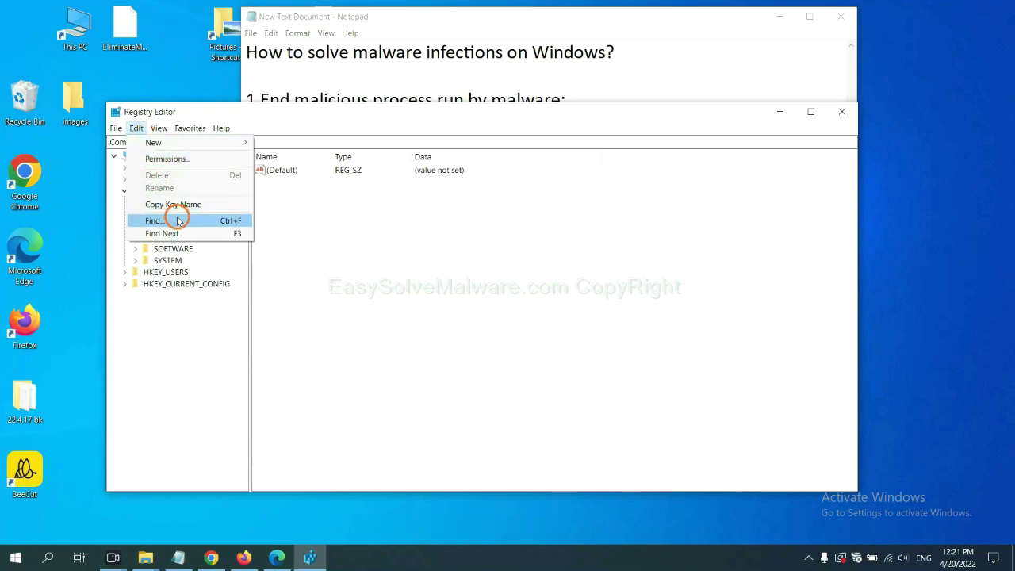
click(177, 222)
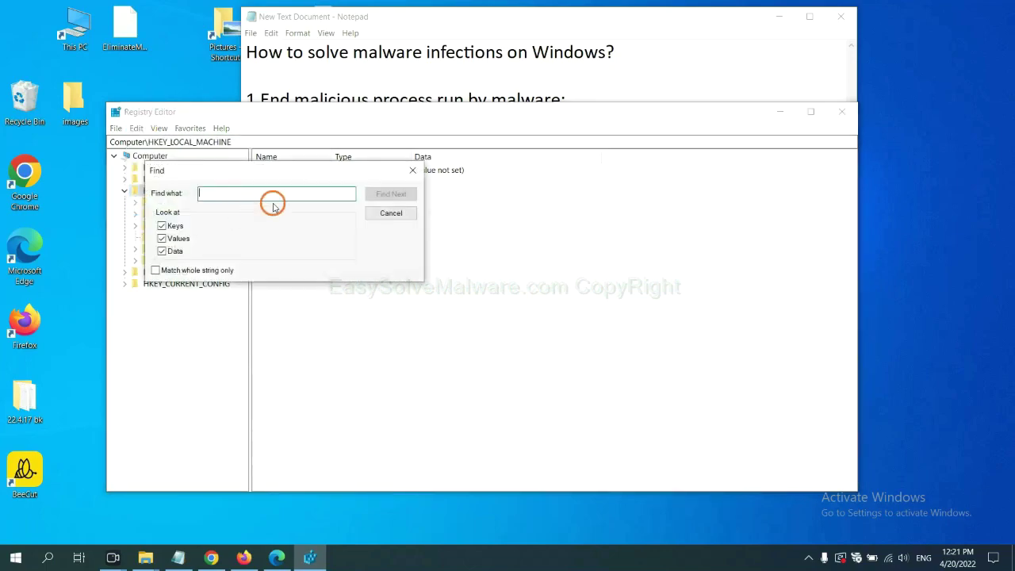
drag(290, 170, 389, 193)
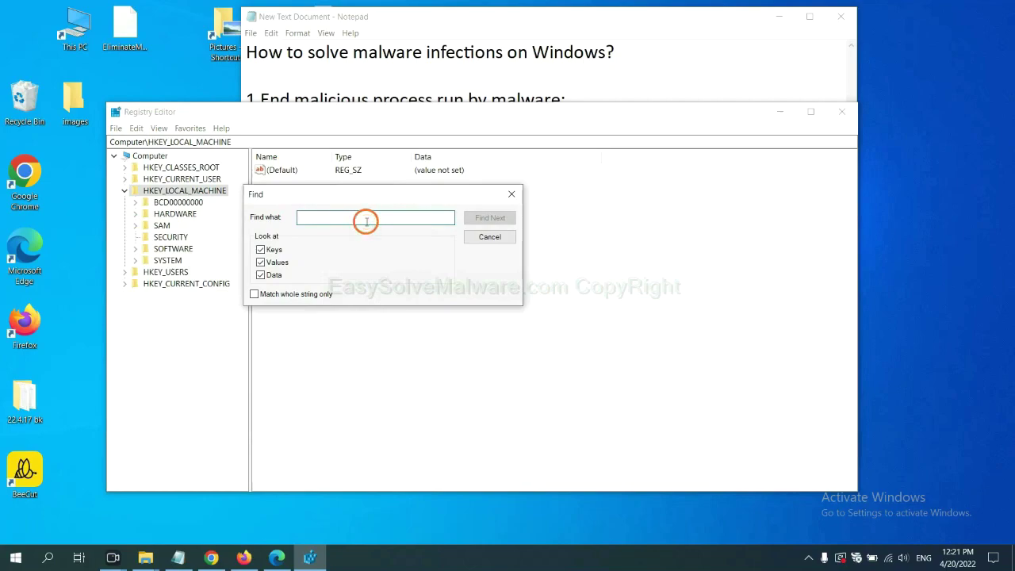
text(beecut)
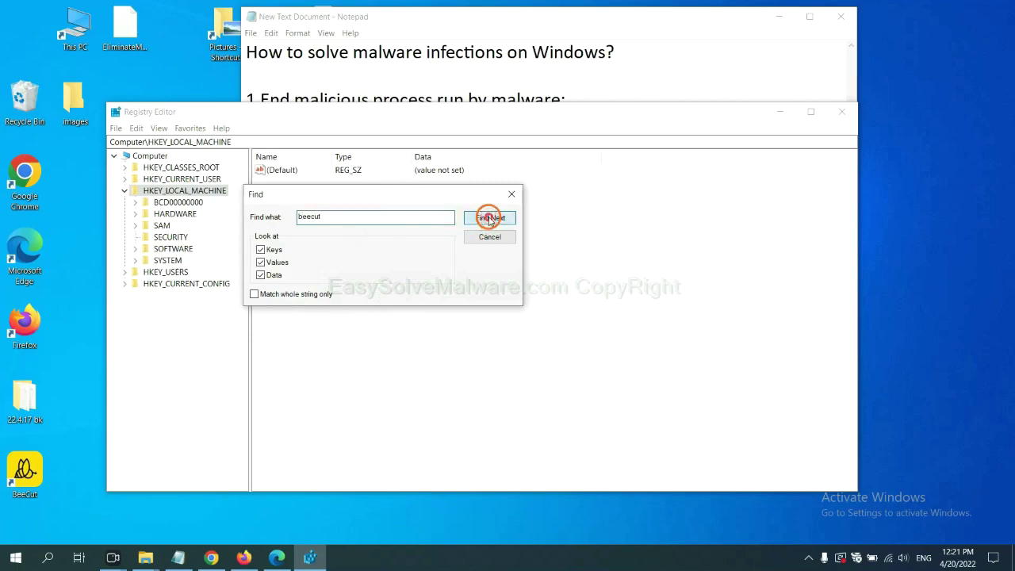
click(488, 219)
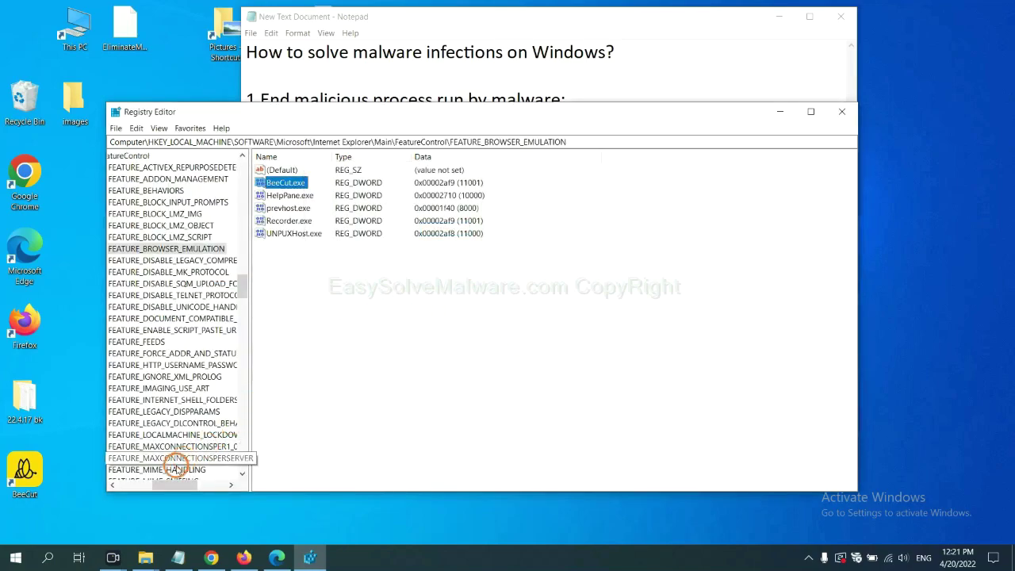
mouse_move(169, 485)
mouse_down()
mouse_move(146, 482)
mouse_move(171, 476)
mouse_up()
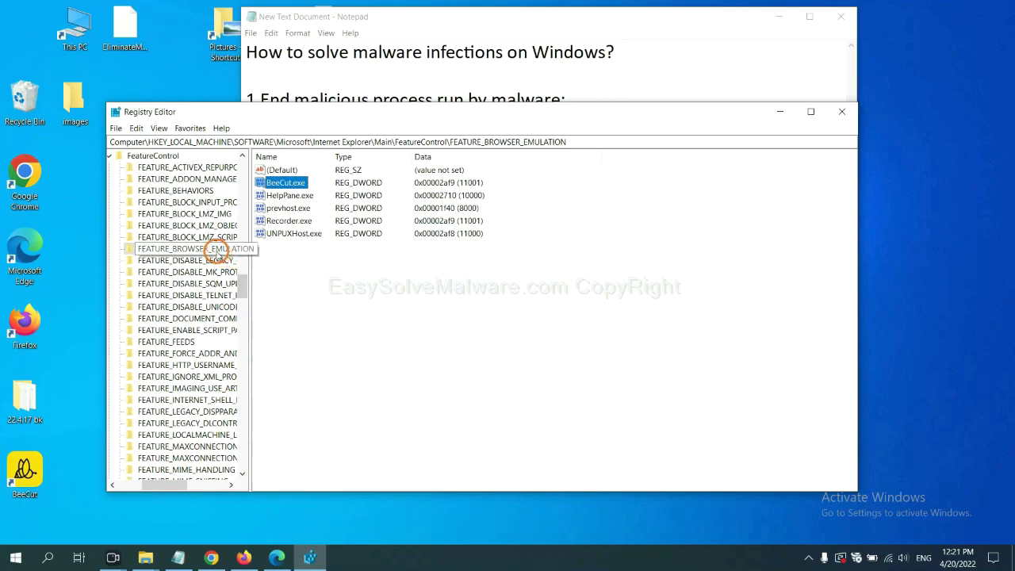
right_click(205, 249)
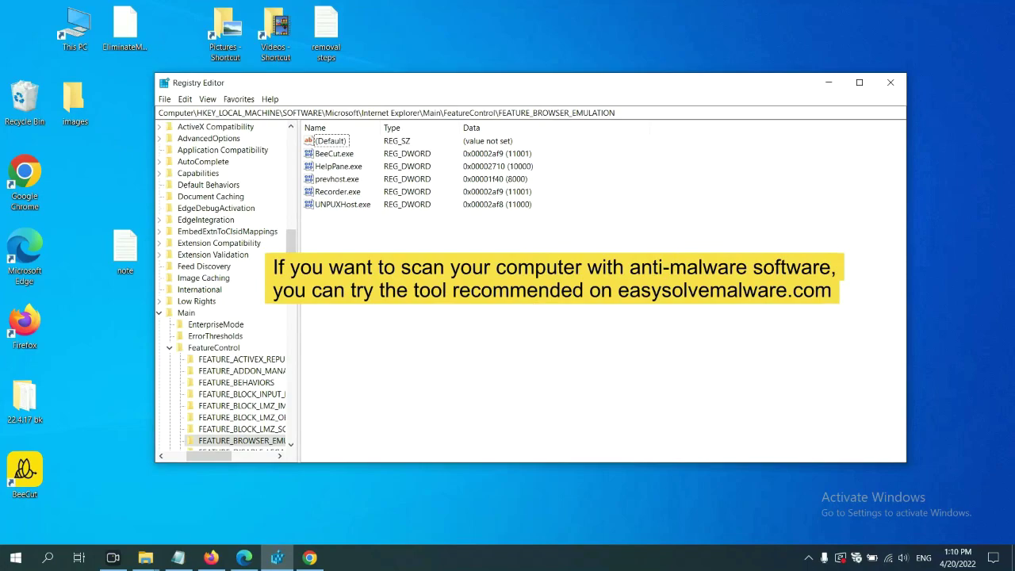
Switch to Chrome and view the SpyHunter download section on easysolvemalware.com
click(312, 558)
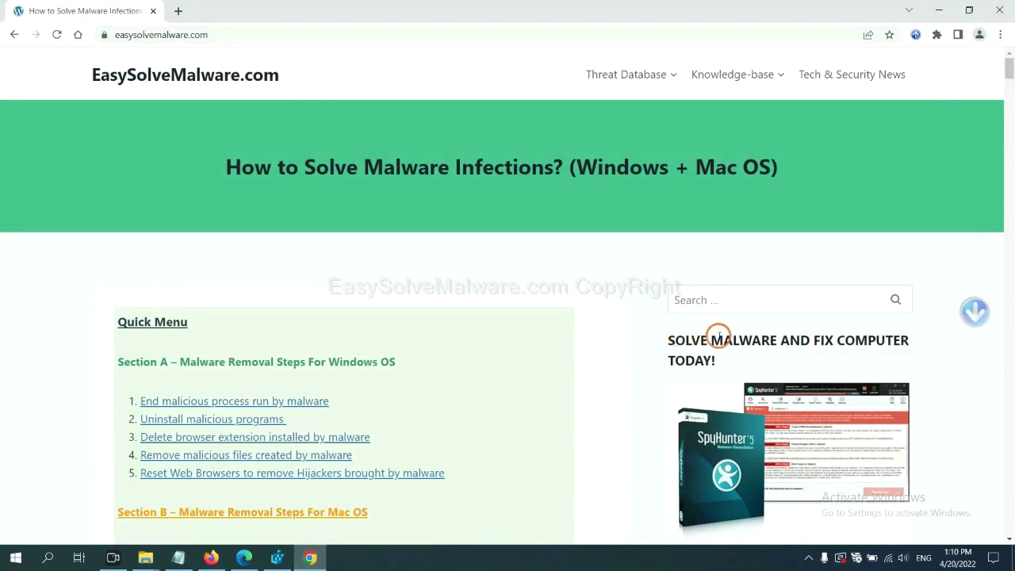
key(super+Up)
scroll(737, 340, down, 1)
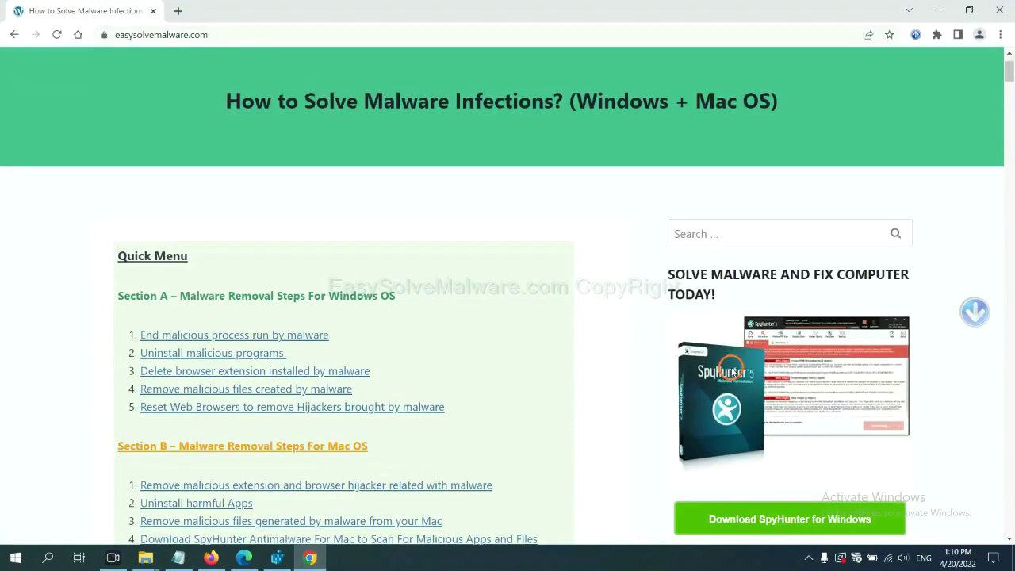
scroll(732, 370, up, 1)
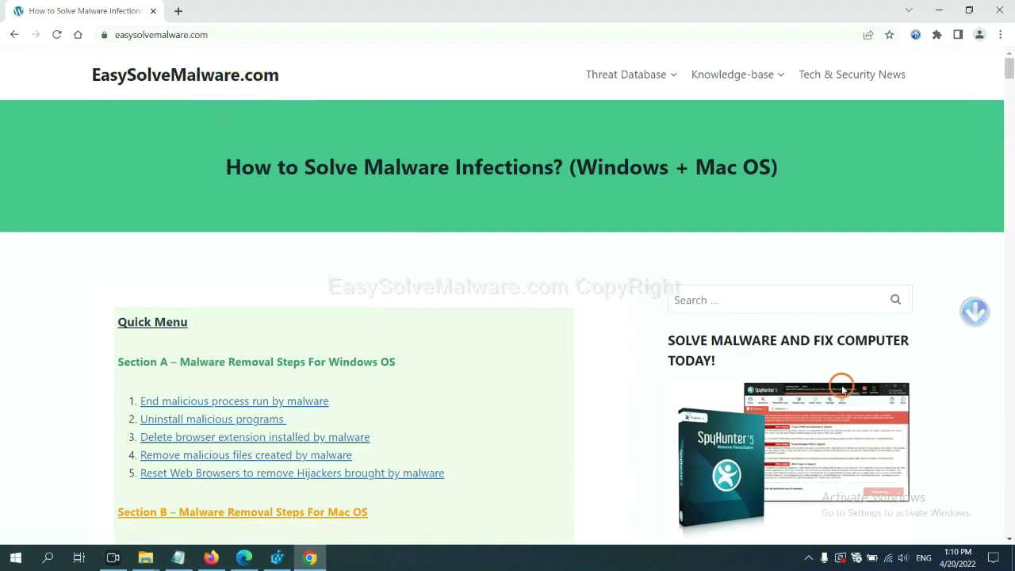
scroll(846, 395, down, 1)
scroll(833, 373, down, 1)
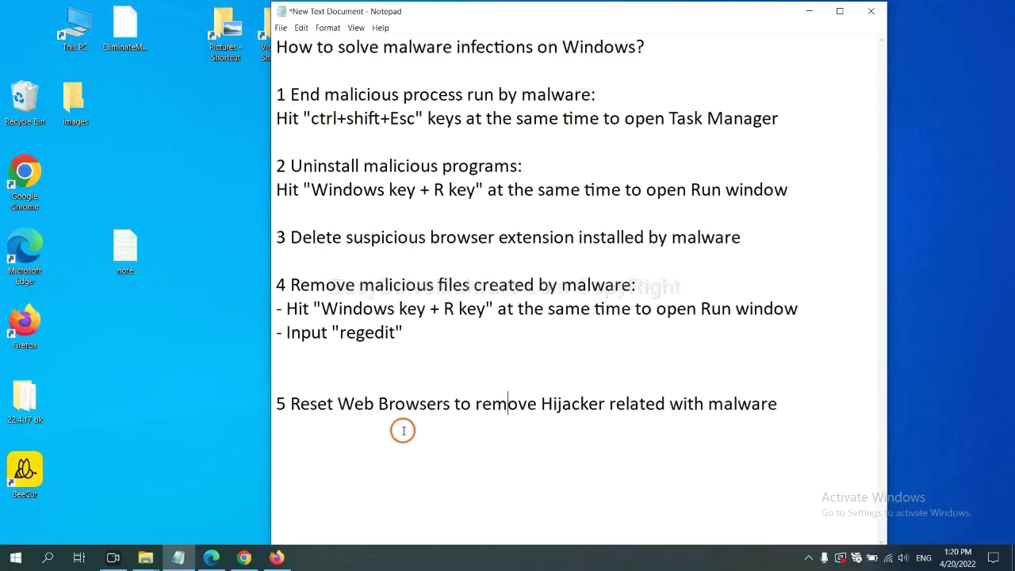
In Chrome's settings, search for "reset" and open the prompt to restore settings to their original defaults
click(244, 558)
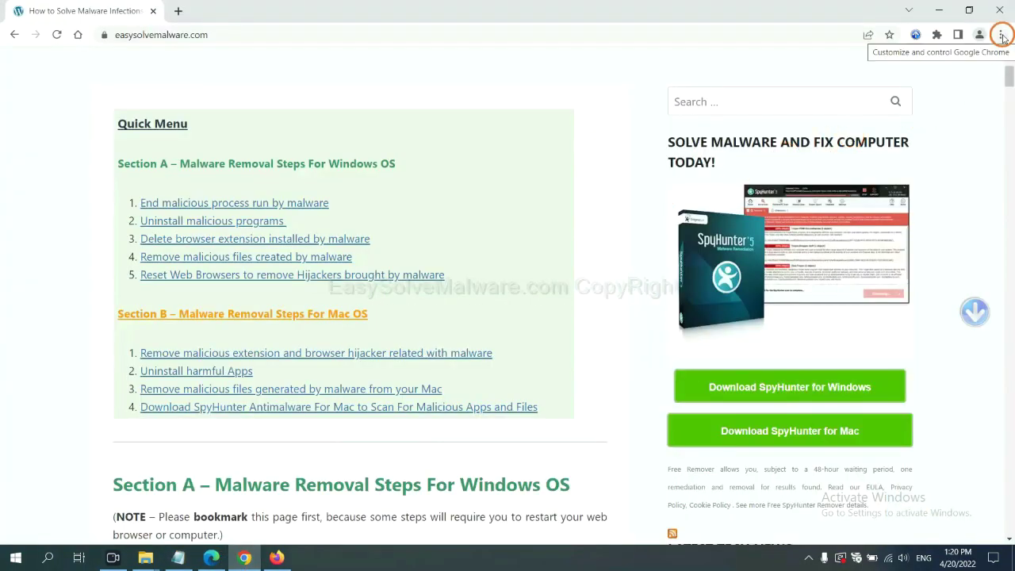
click(1002, 35)
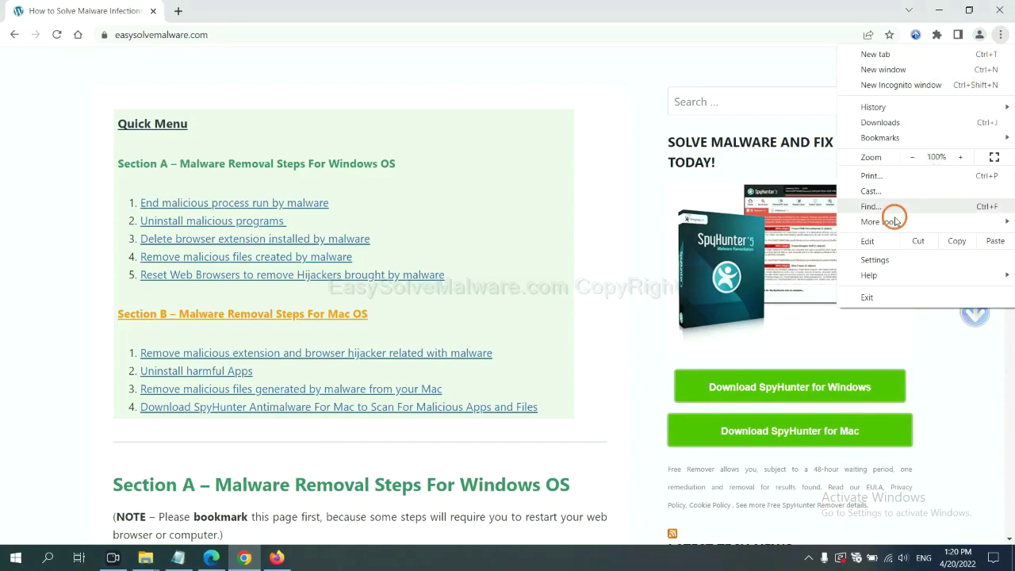
click(890, 254)
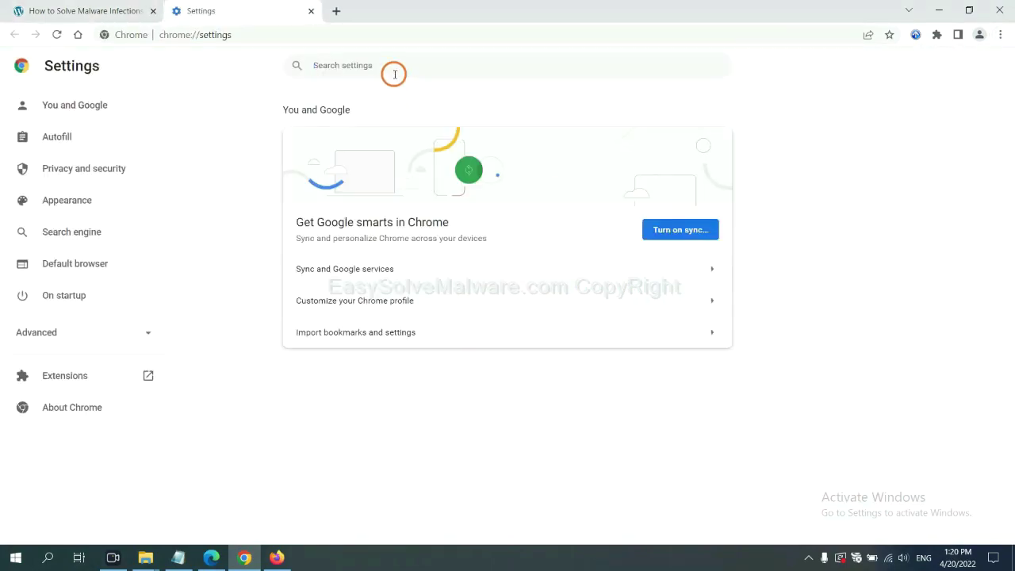
click(394, 74)
text(reset)
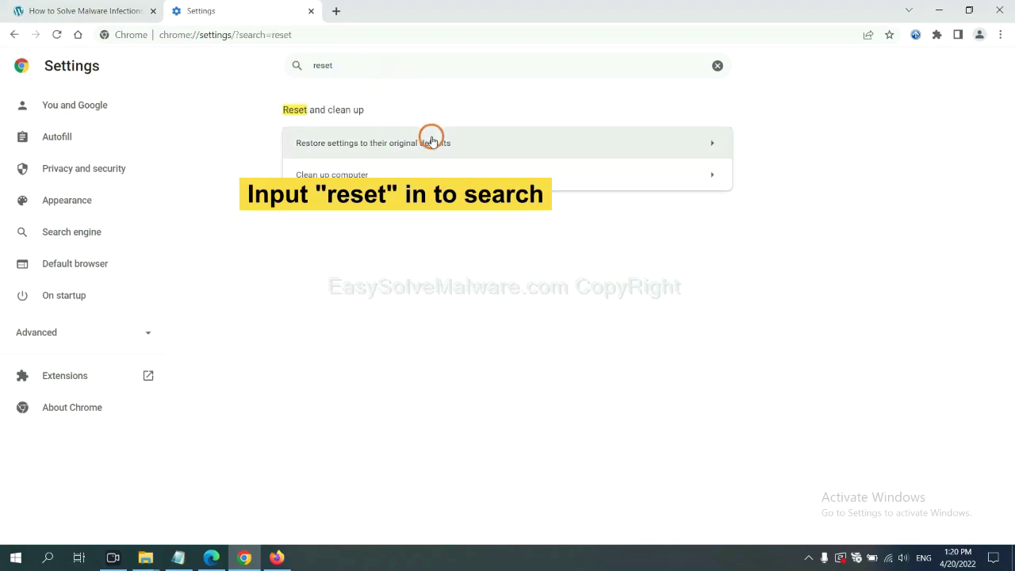
click(436, 143)
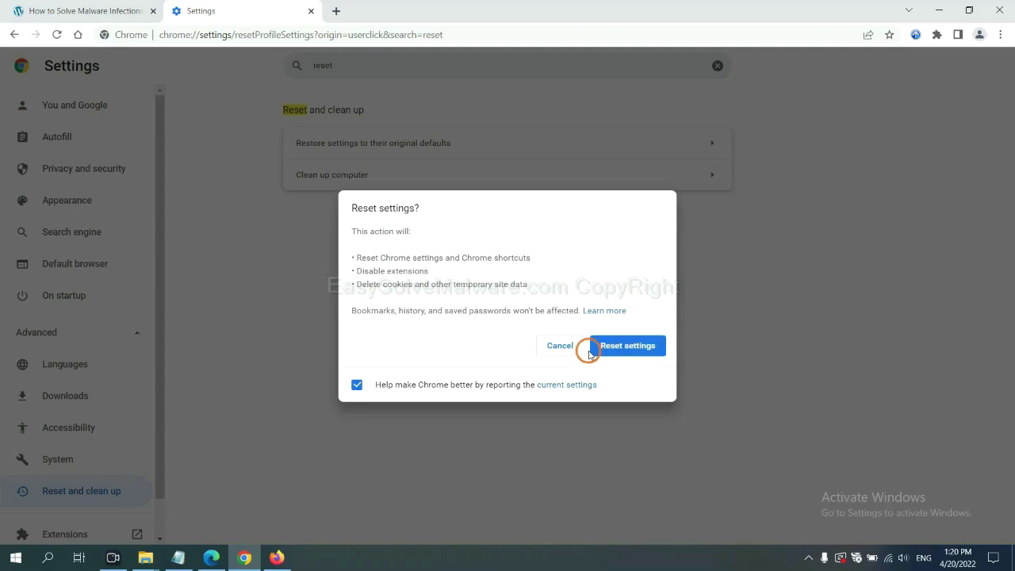
Switch to Firefox, open its troubleshooting information, and bring up the Refresh Firefox prompt
click(282, 557)
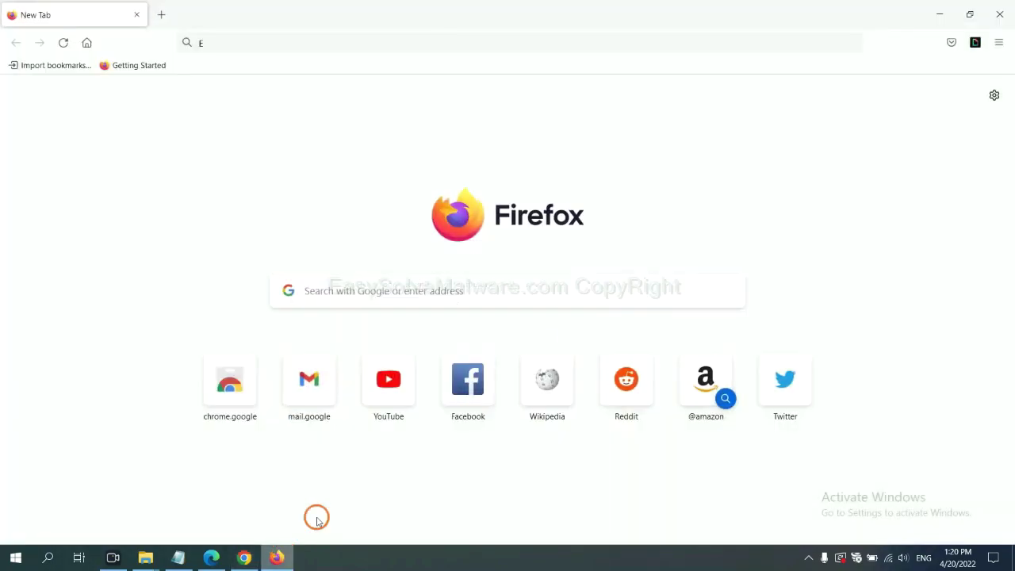
click(999, 47)
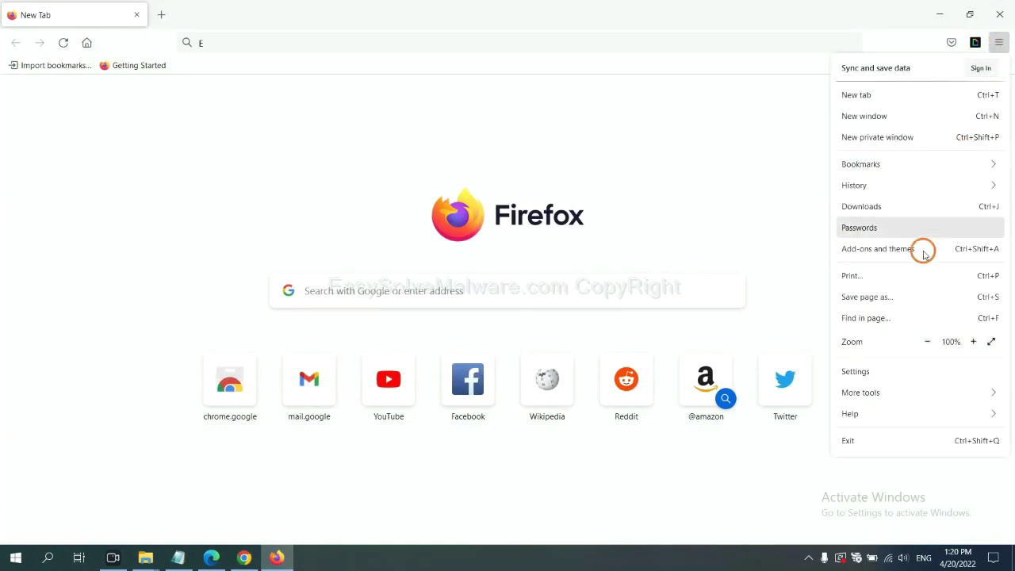
click(873, 413)
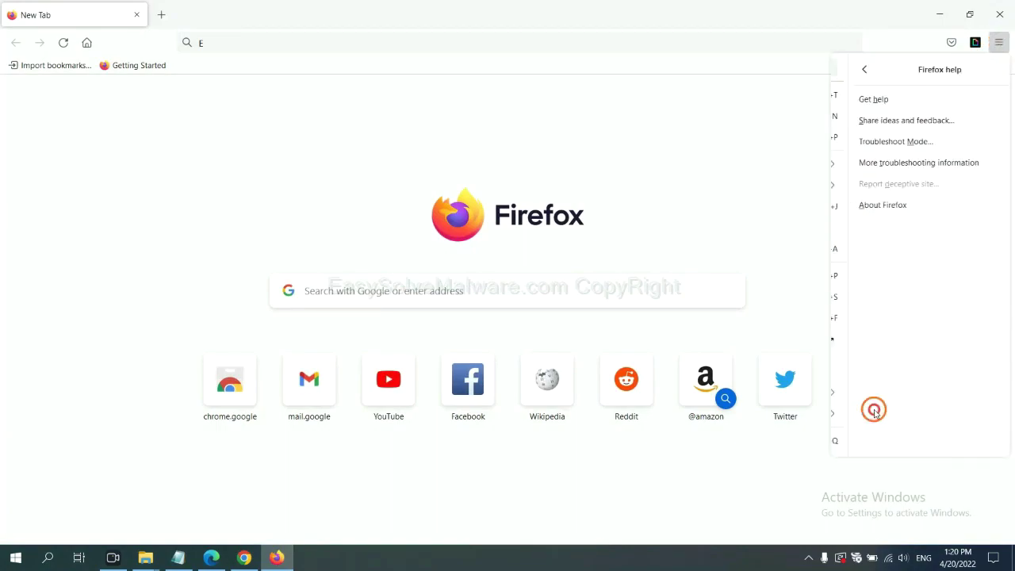
click(891, 164)
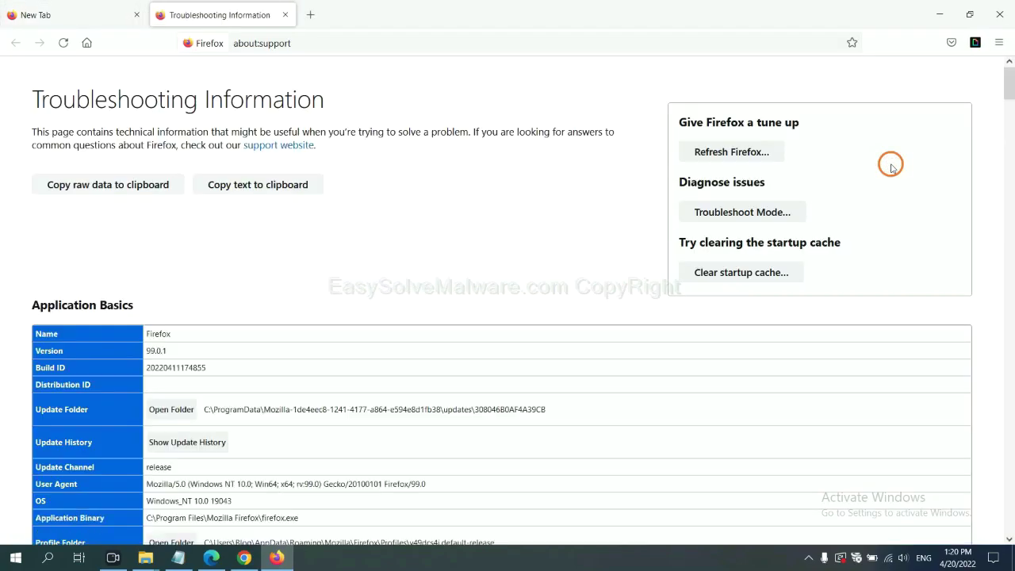
click(713, 156)
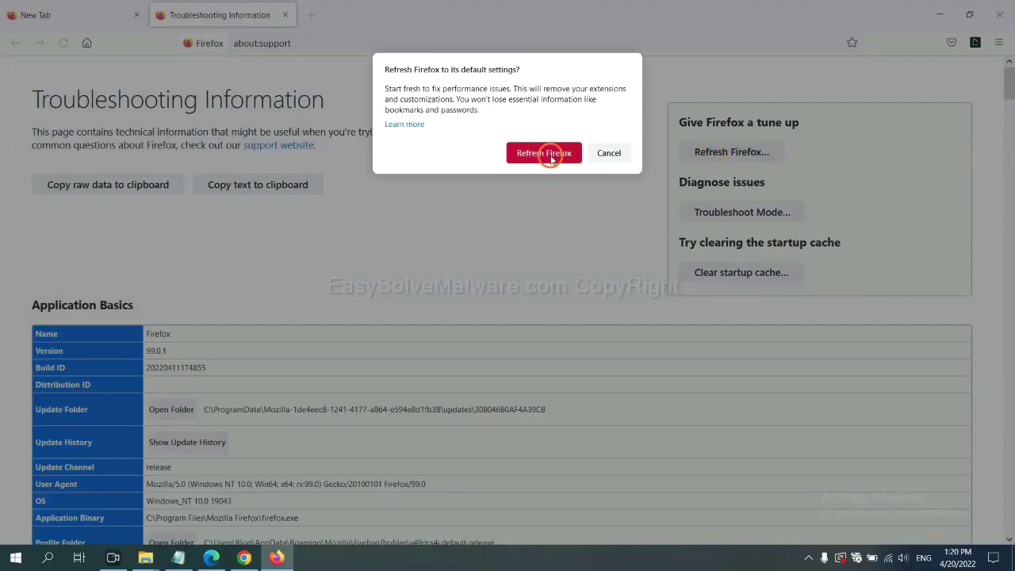
Switch to Microsoft Edge, search its settings for "reset", and open the prompt to restore settings to their default values
click(211, 558)
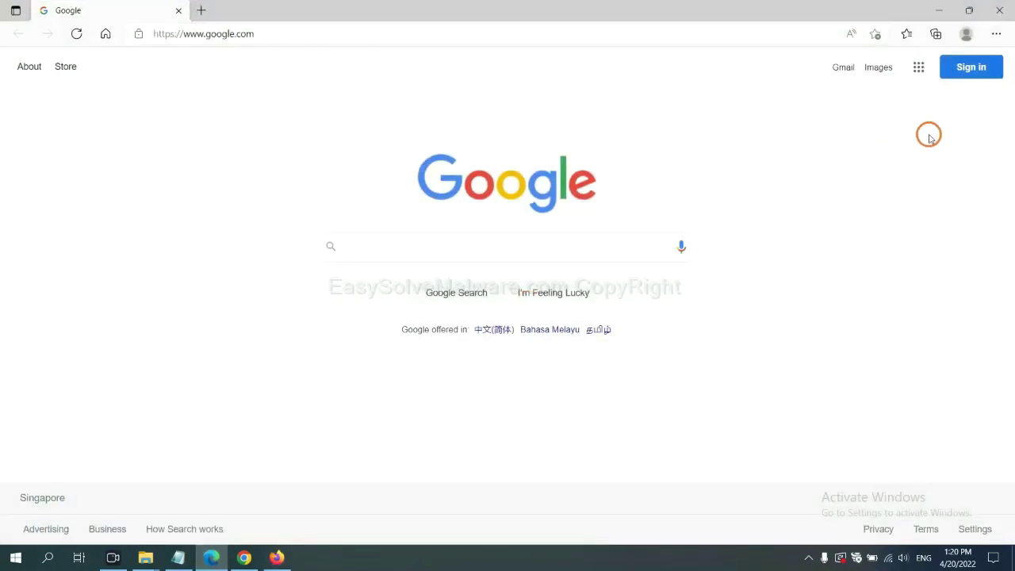
click(997, 35)
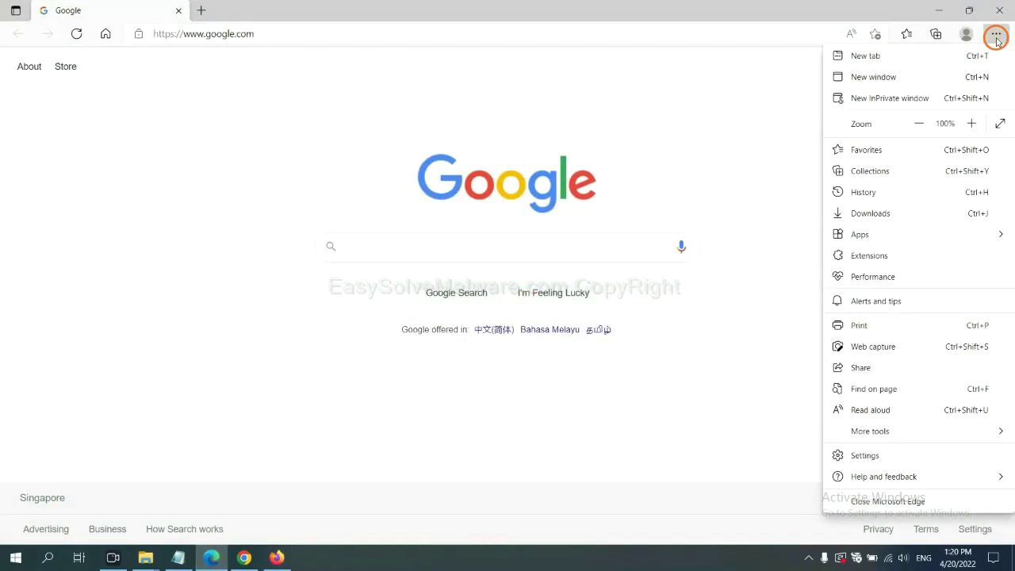
click(865, 456)
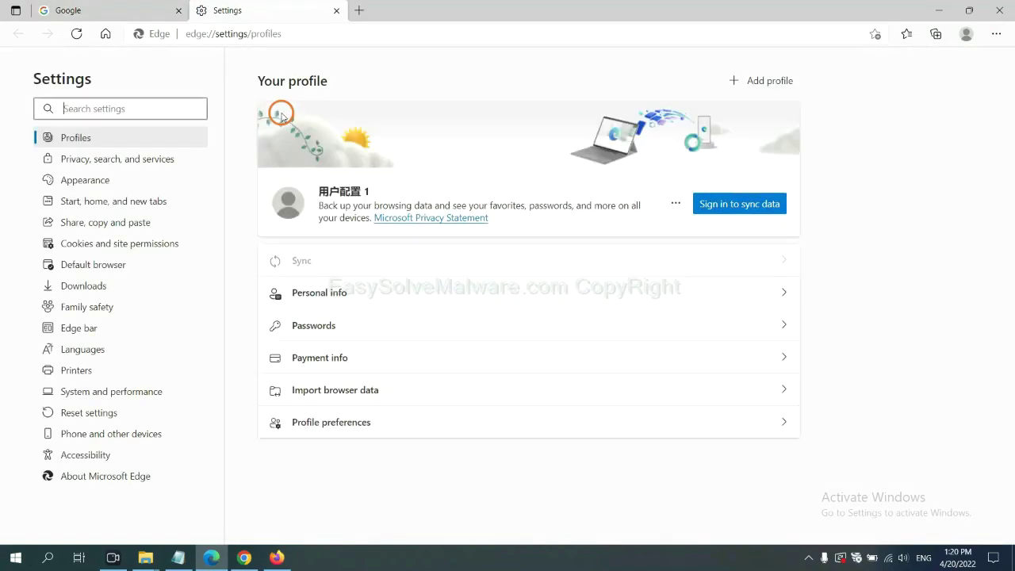
text(re)
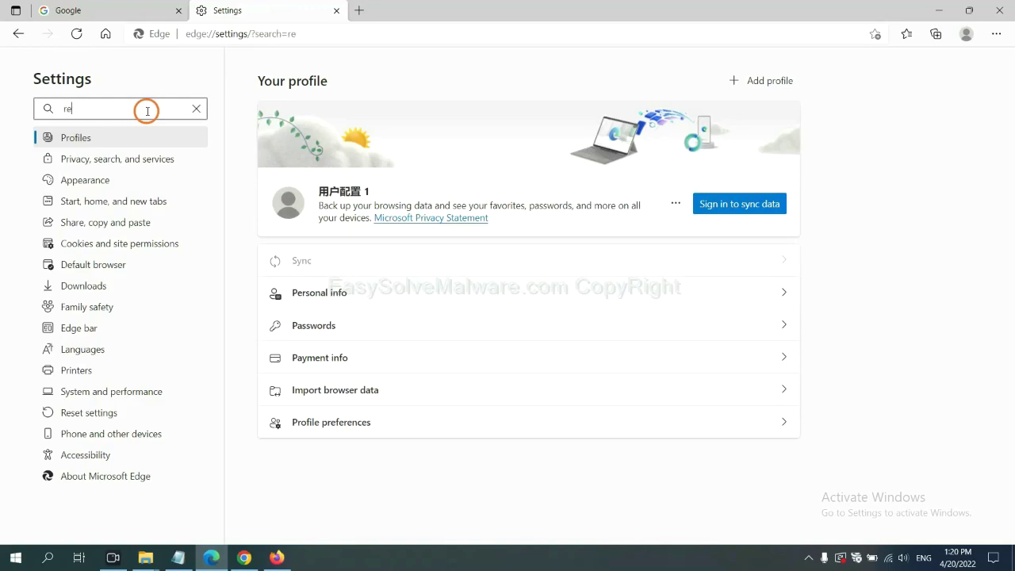
text(set)
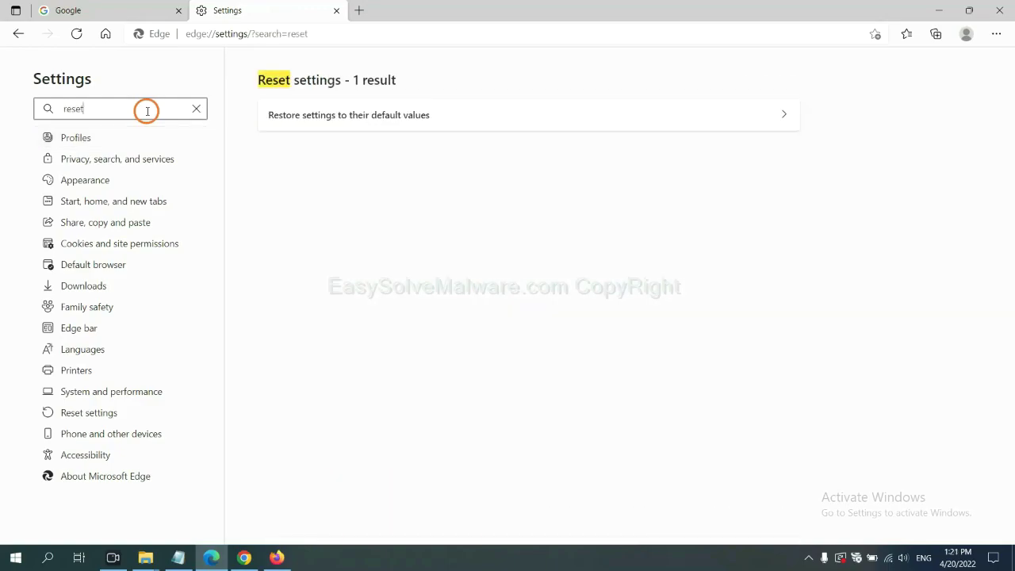
click(355, 113)
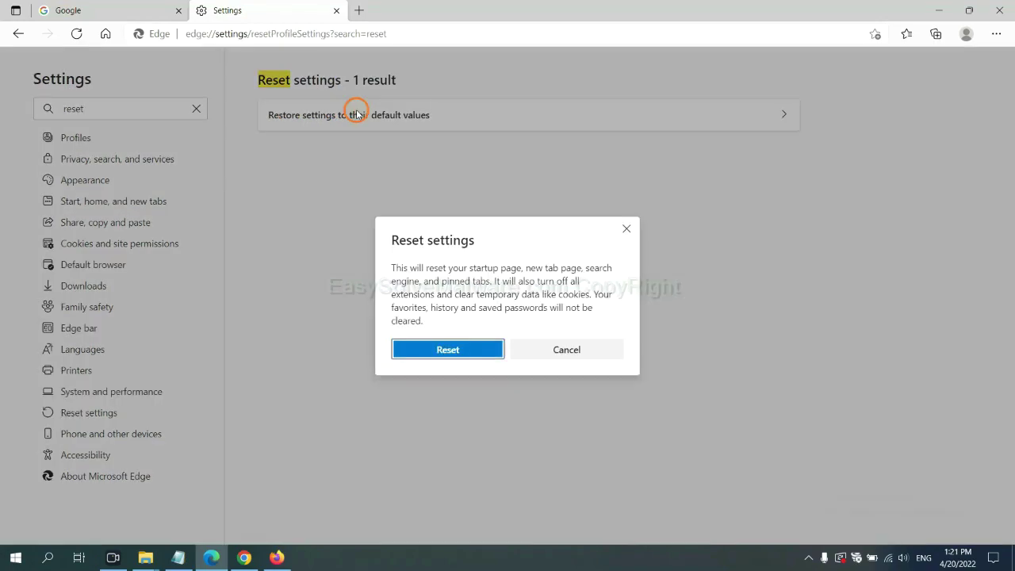